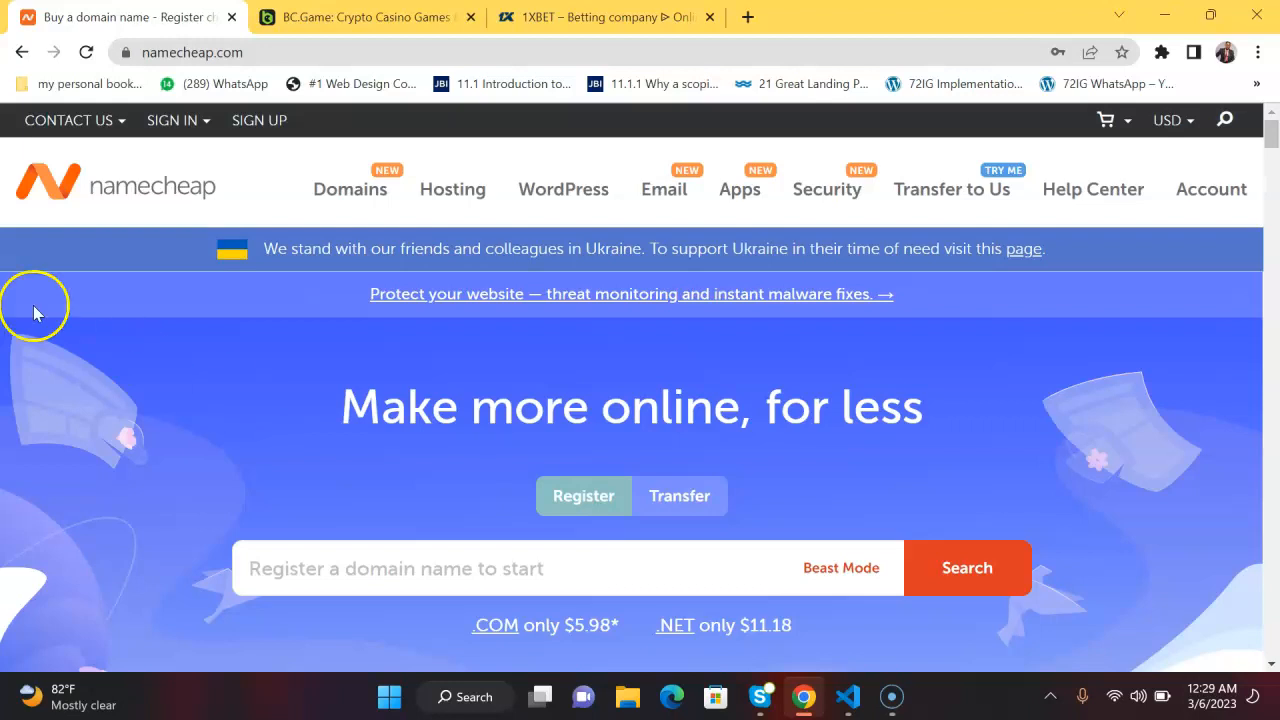
Sign in to the Namecheap account and open cPanel for the infohealthedu.com hosting subscription.
mouse_move(172, 124)
left_click(222, 300)
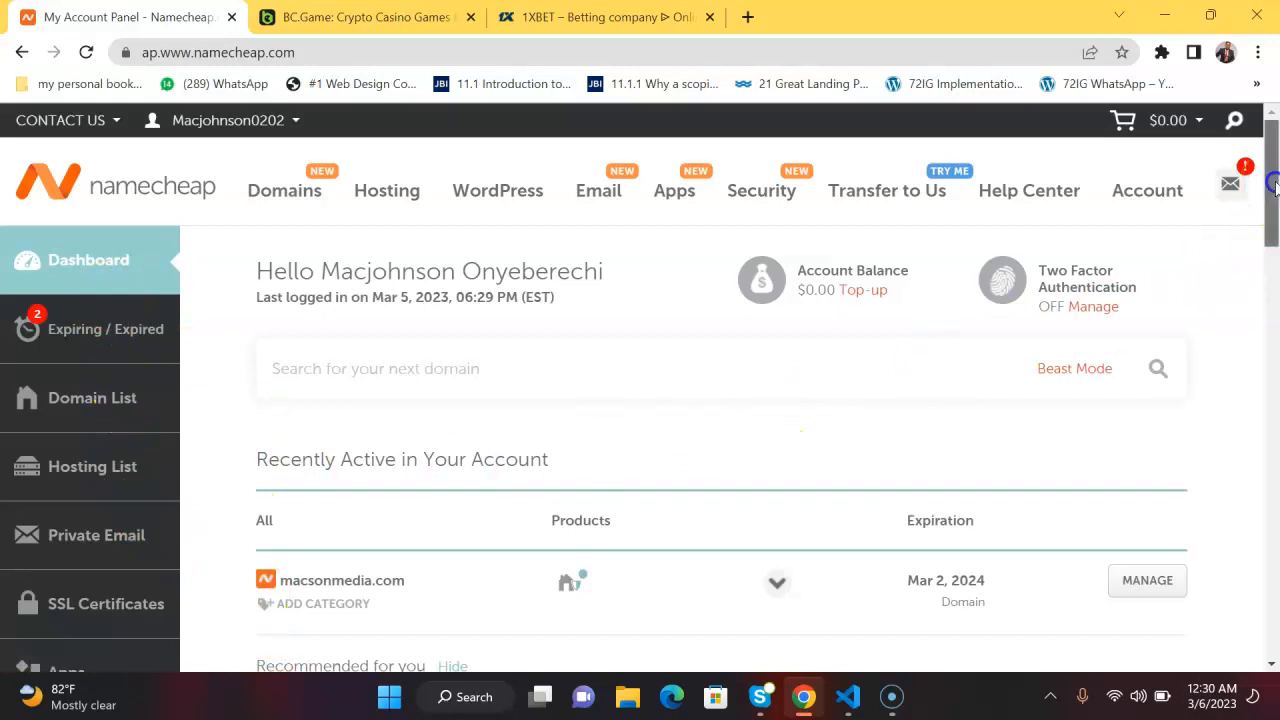
left_click_drag(1272, 188, 1272, 228)
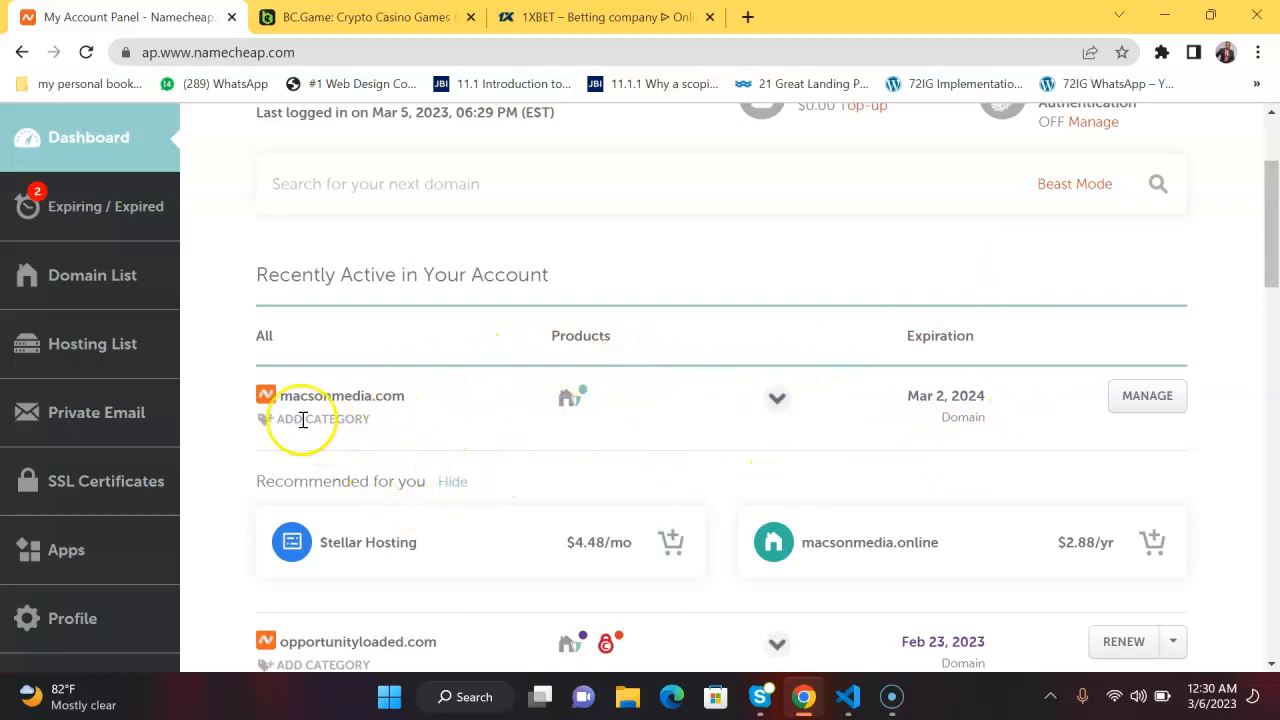
left_click(87, 341)
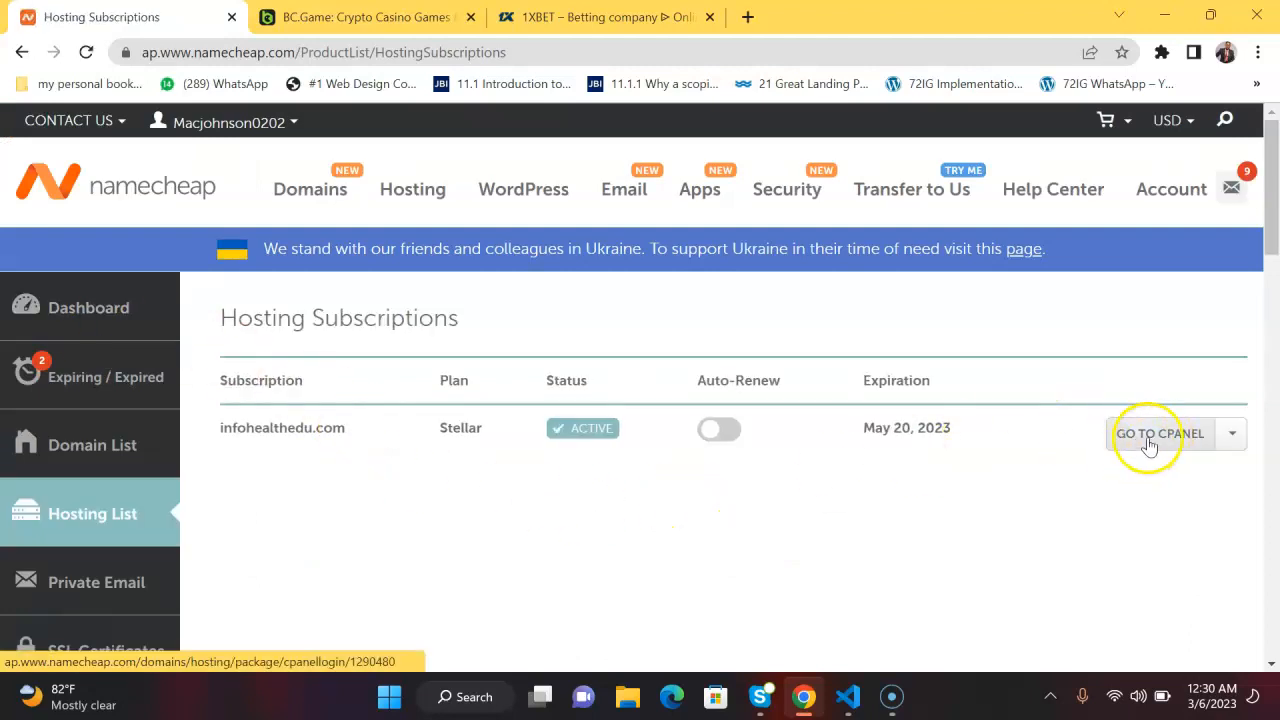
left_click(1150, 444)
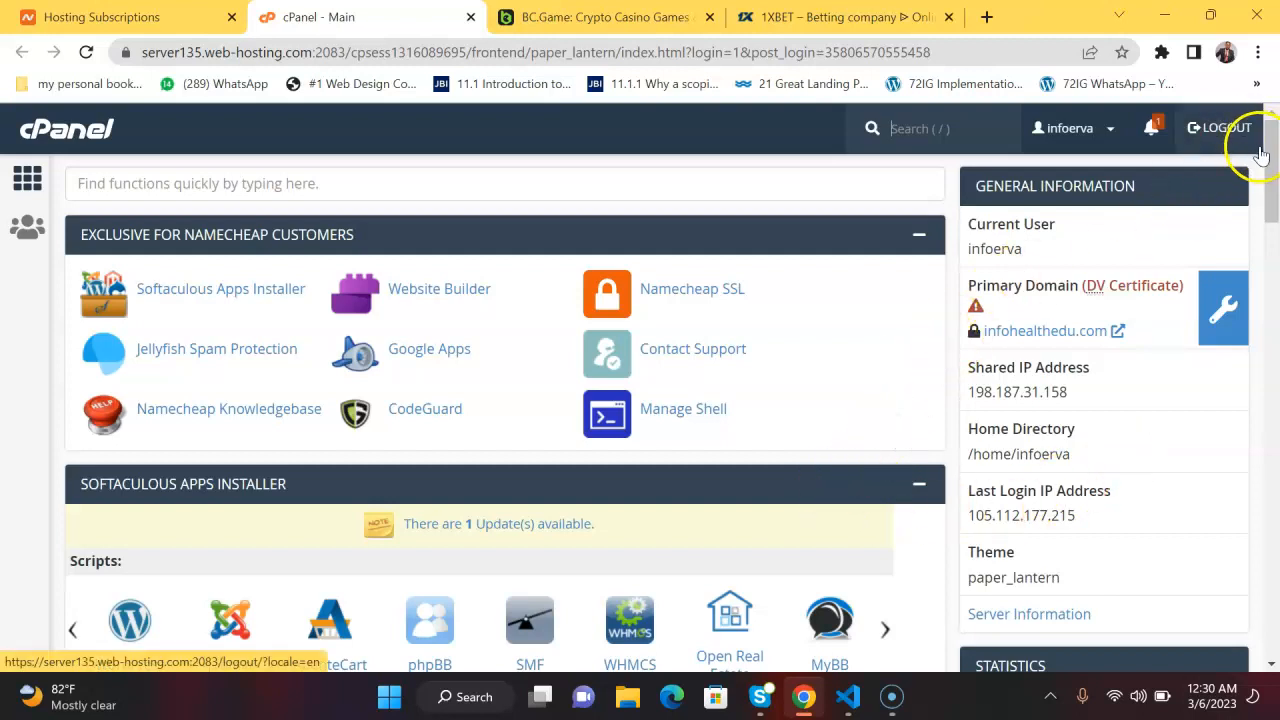
Open WordPress in the Softaculous Apps Installer and bring up its installation form.
left_click_drag(1272, 155, 1264, 197)
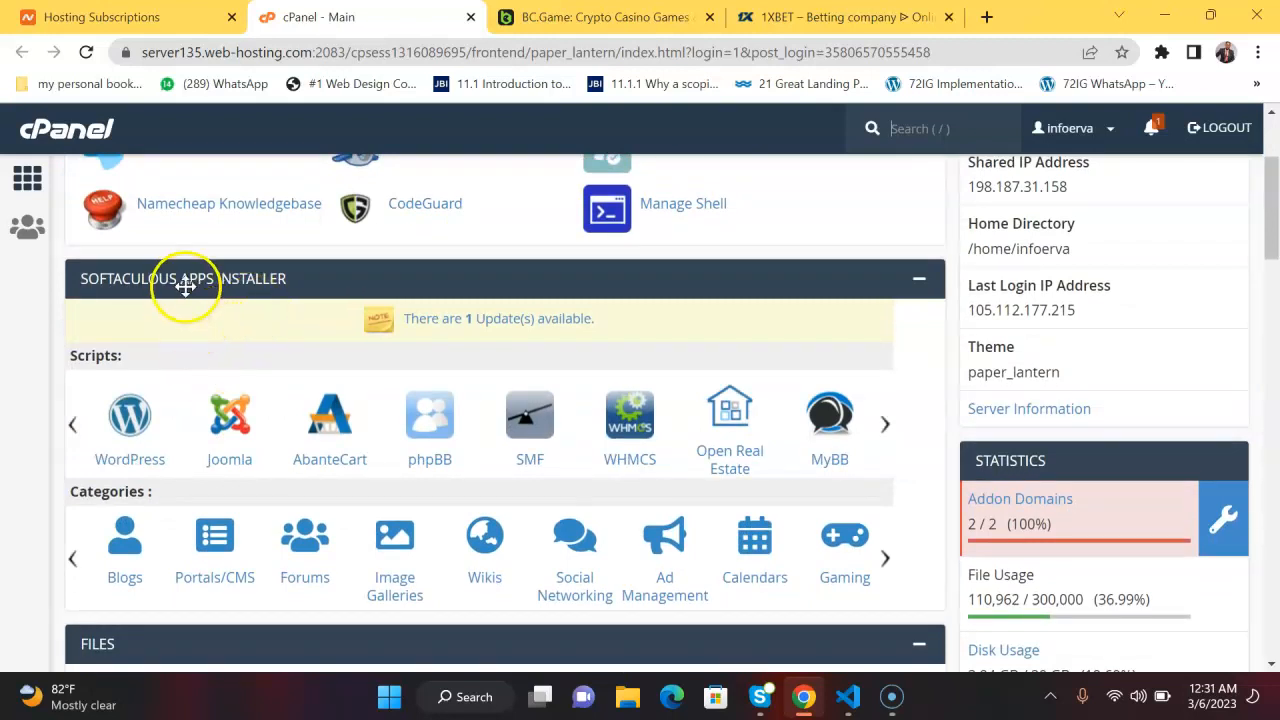
left_click(143, 426)
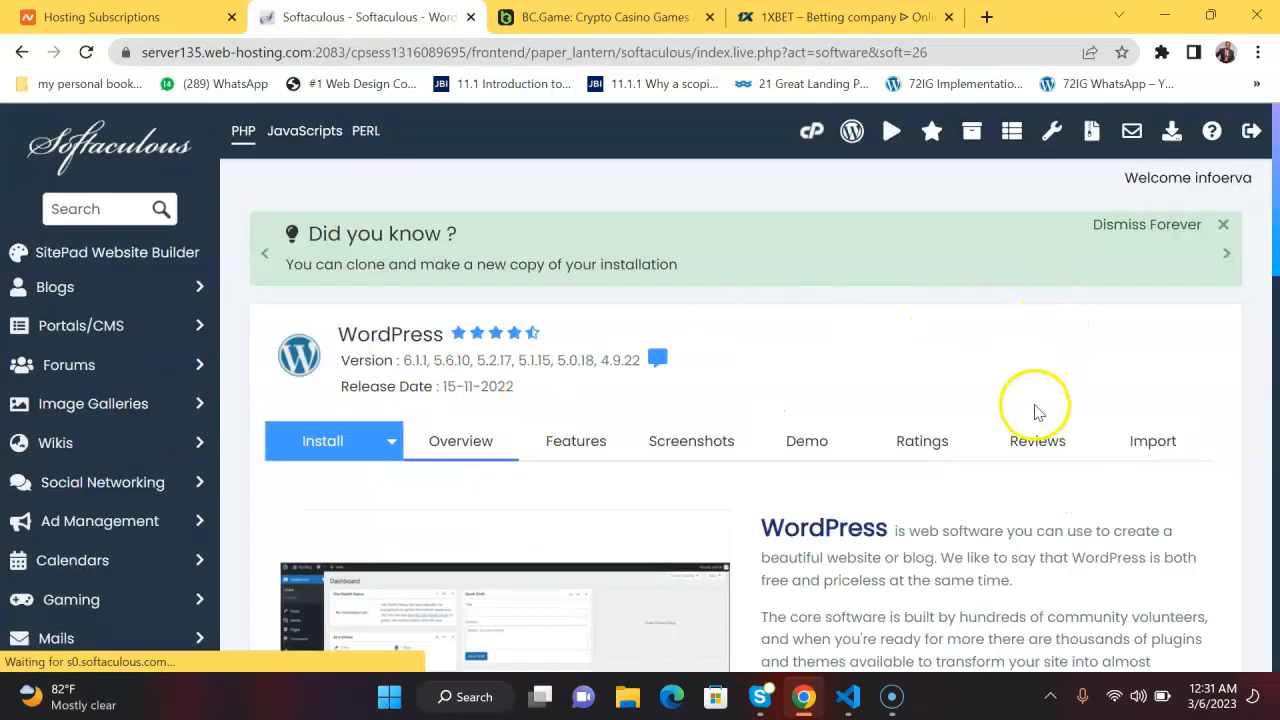
left_click_drag(1270, 183, 1274, 268)
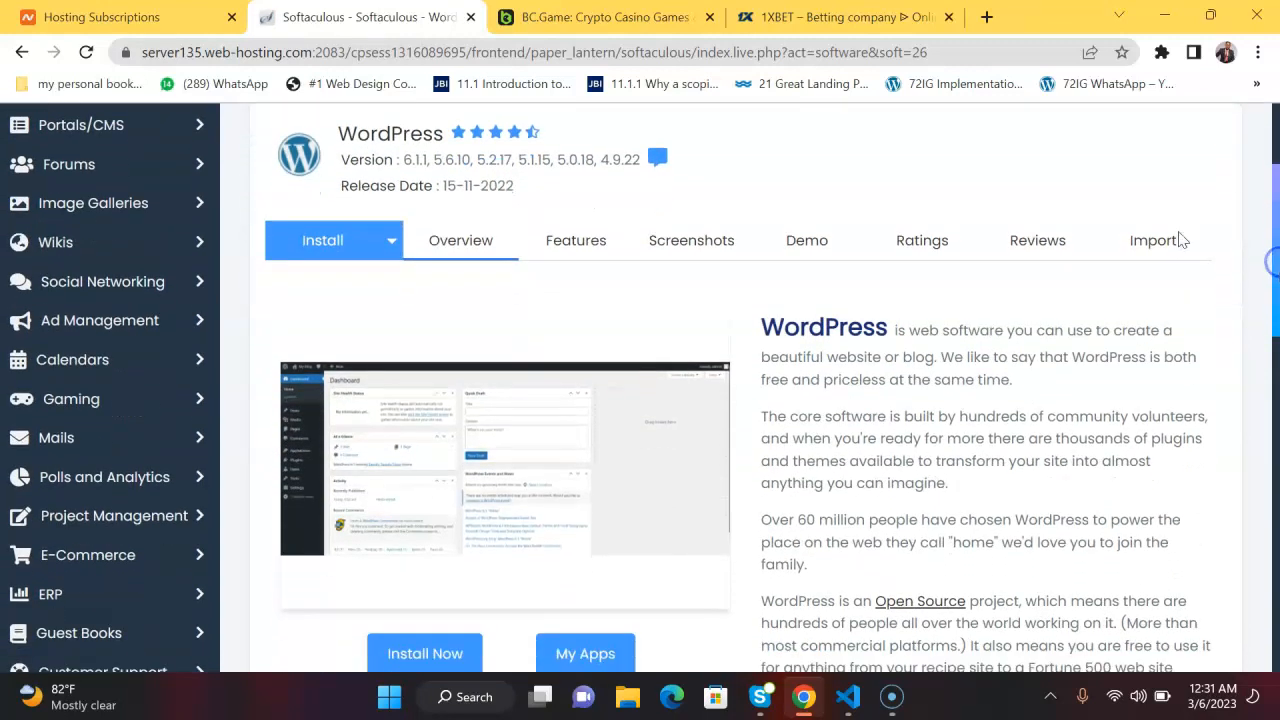
left_click(320, 238)
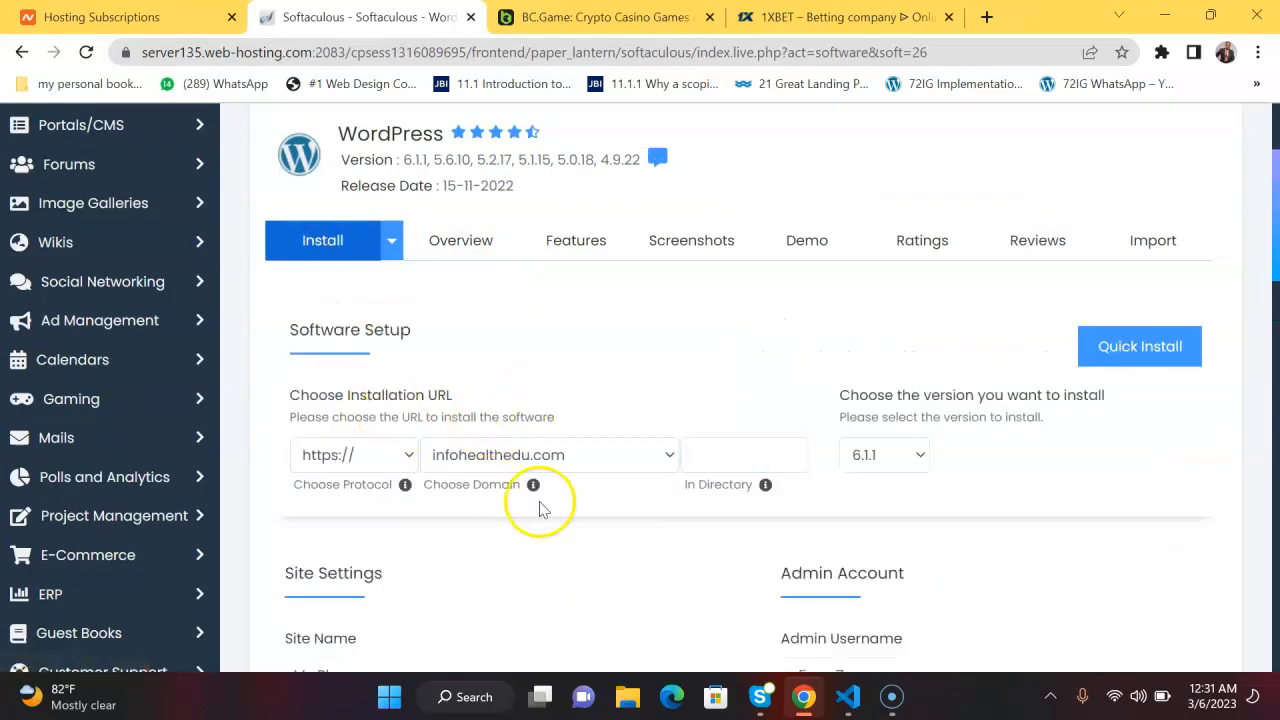
Choose macsonmedia.com as the domain for the WordPress installation URL.
left_click(673, 455)
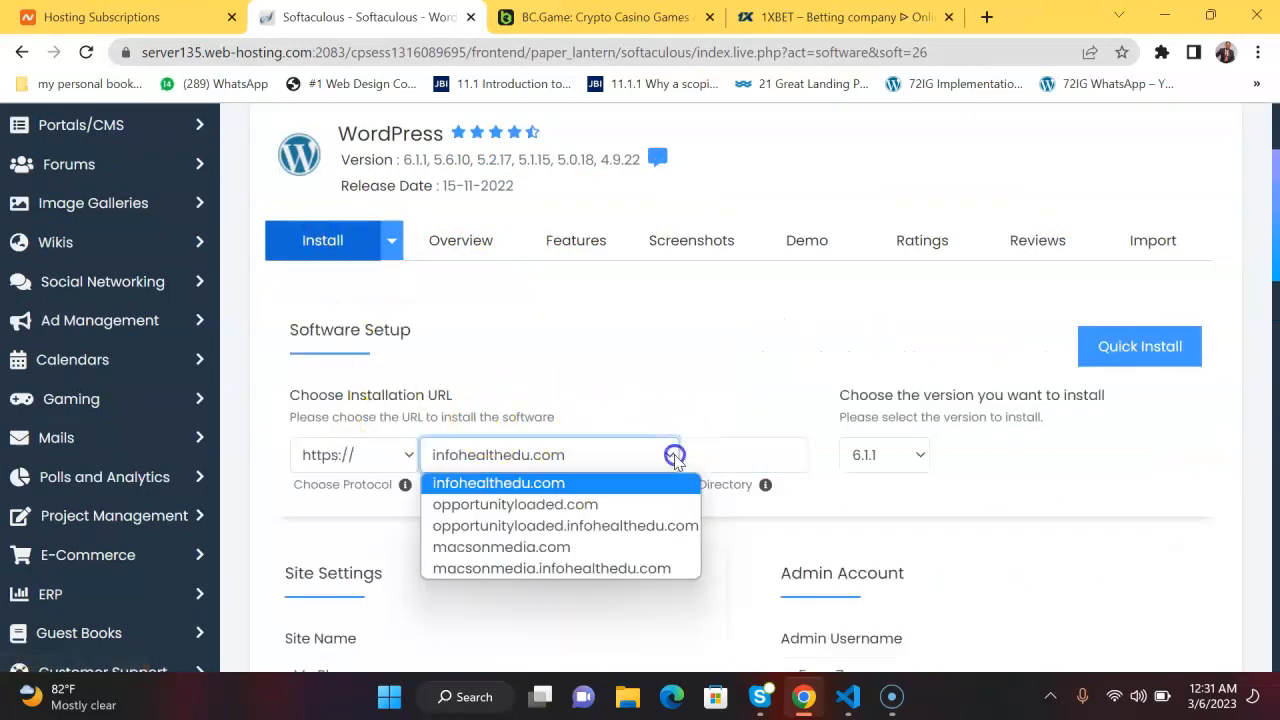
left_click(562, 549)
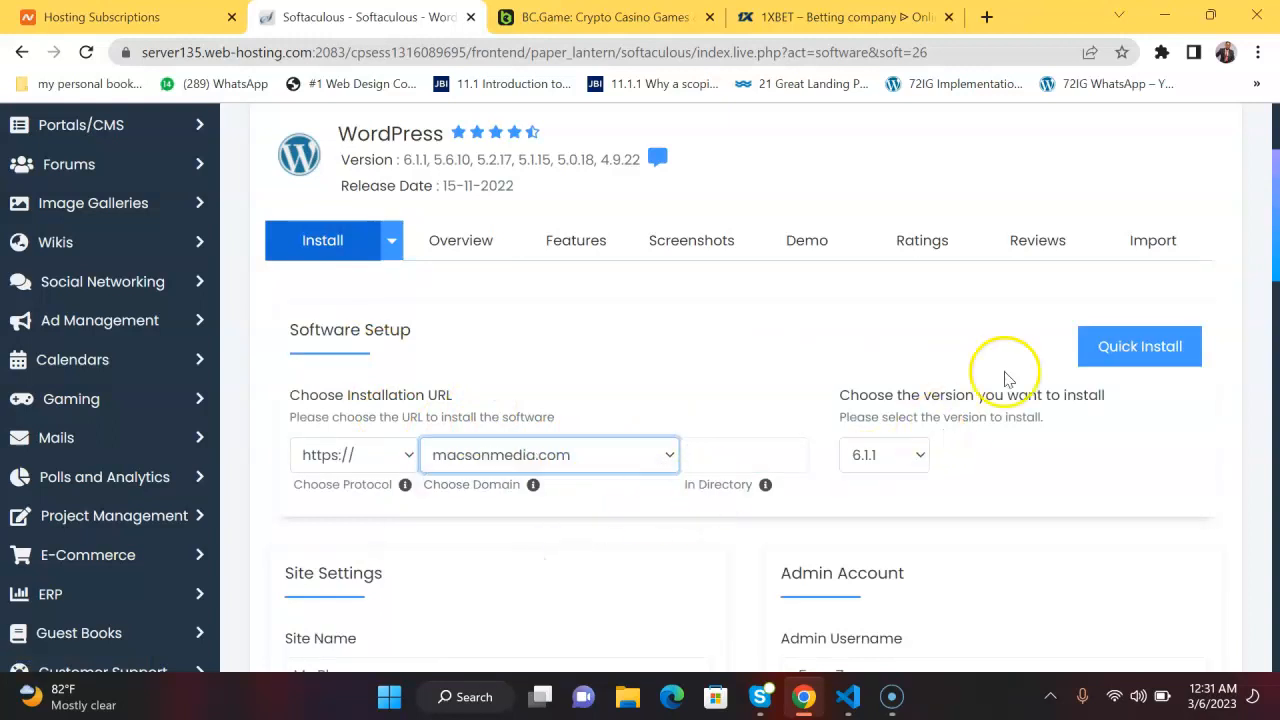
left_click_drag(1274, 180, 1274, 281)
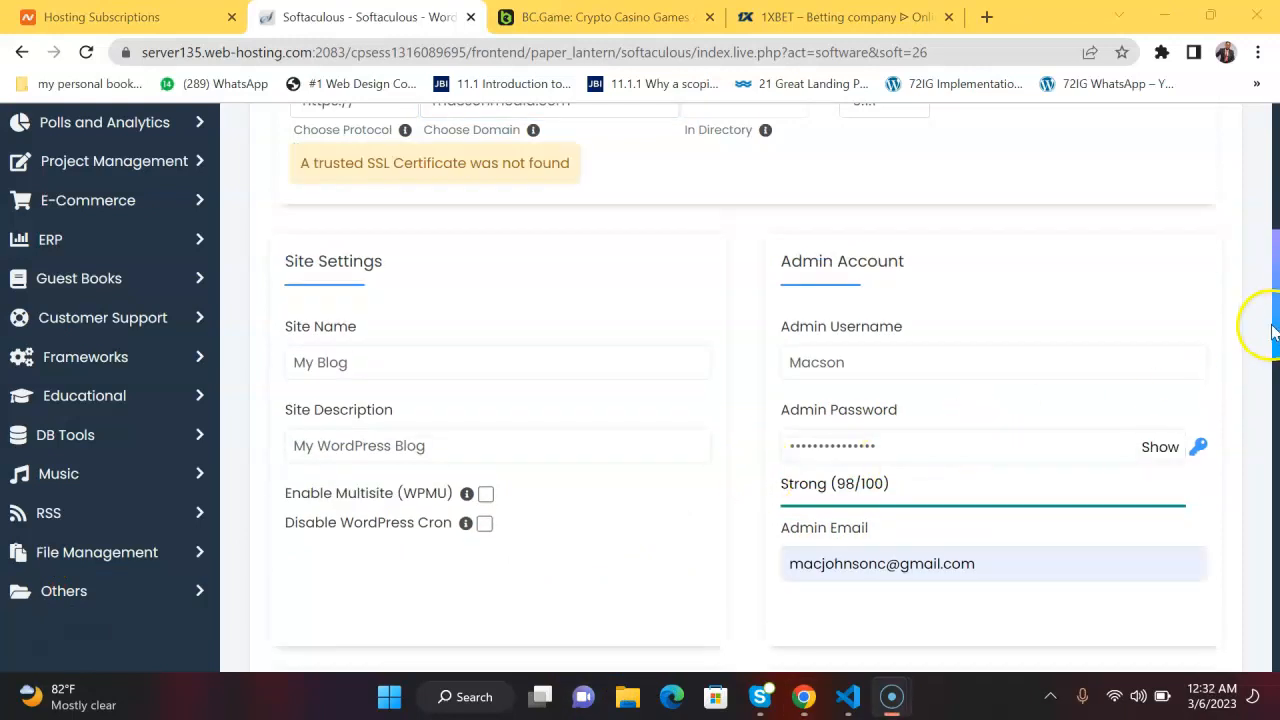
left_click_drag(1272, 330, 1272, 270)
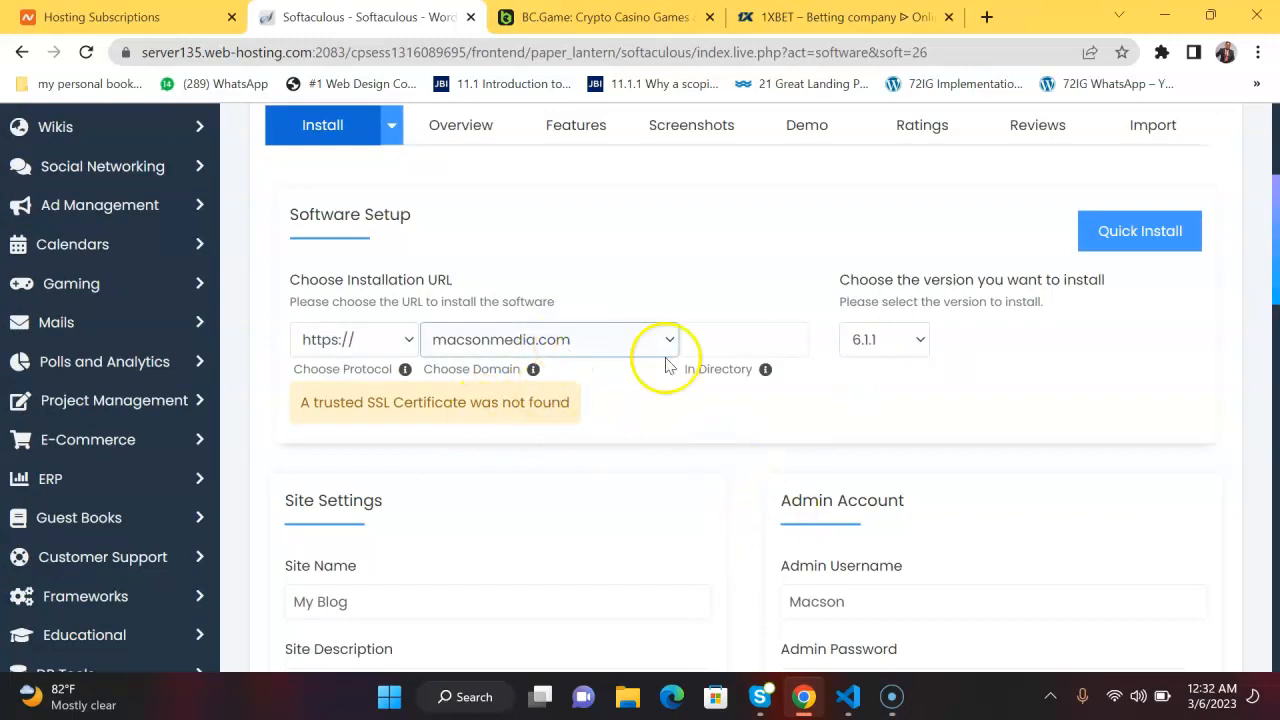
left_click(1072, 382)
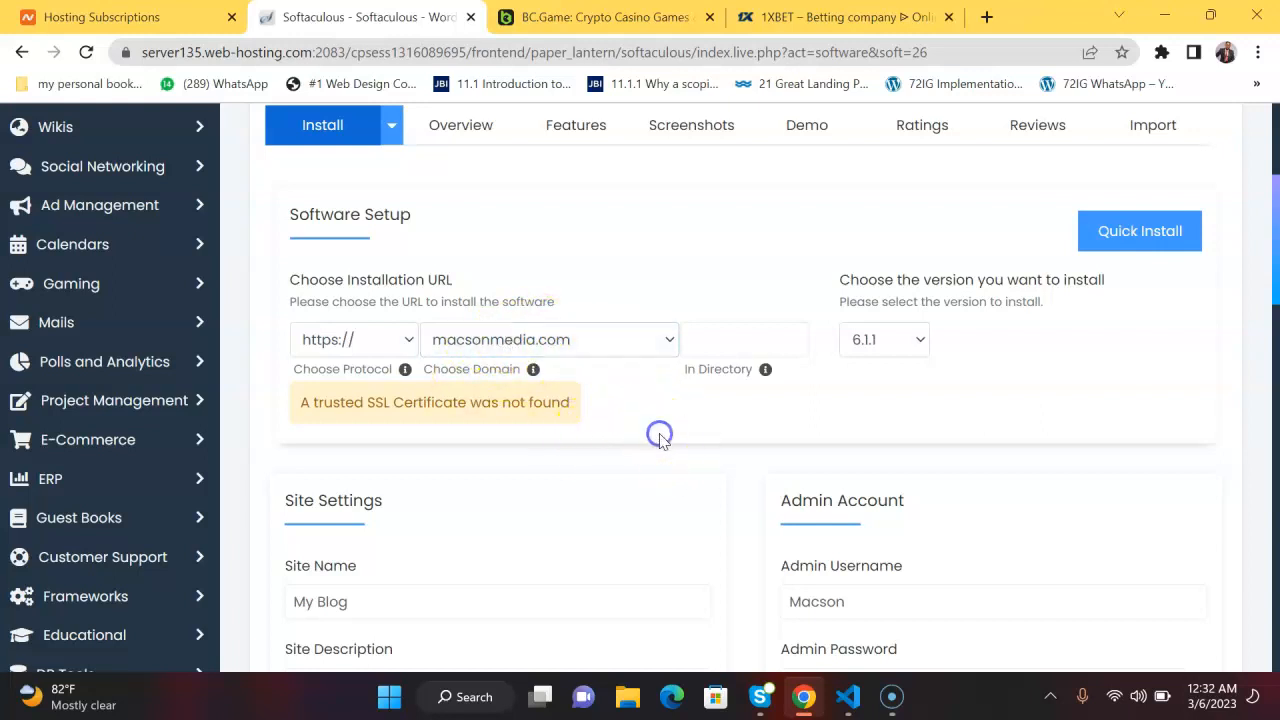
Review the language, plugin, advanced and theme options of the WordPress installation form.
scroll(659, 441, "down", 10)
scroll(659, 441, "down", 1)
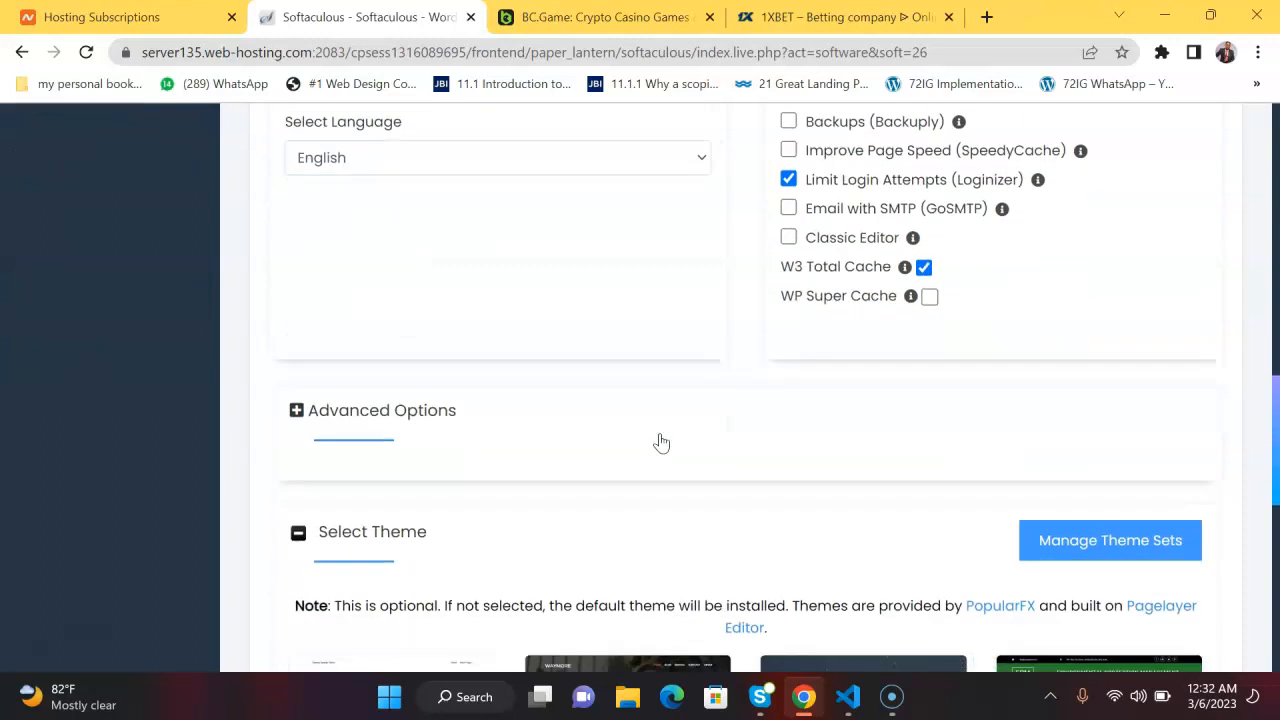
scroll(661, 442, "up", 3)
scroll(661, 442, "down", 3)
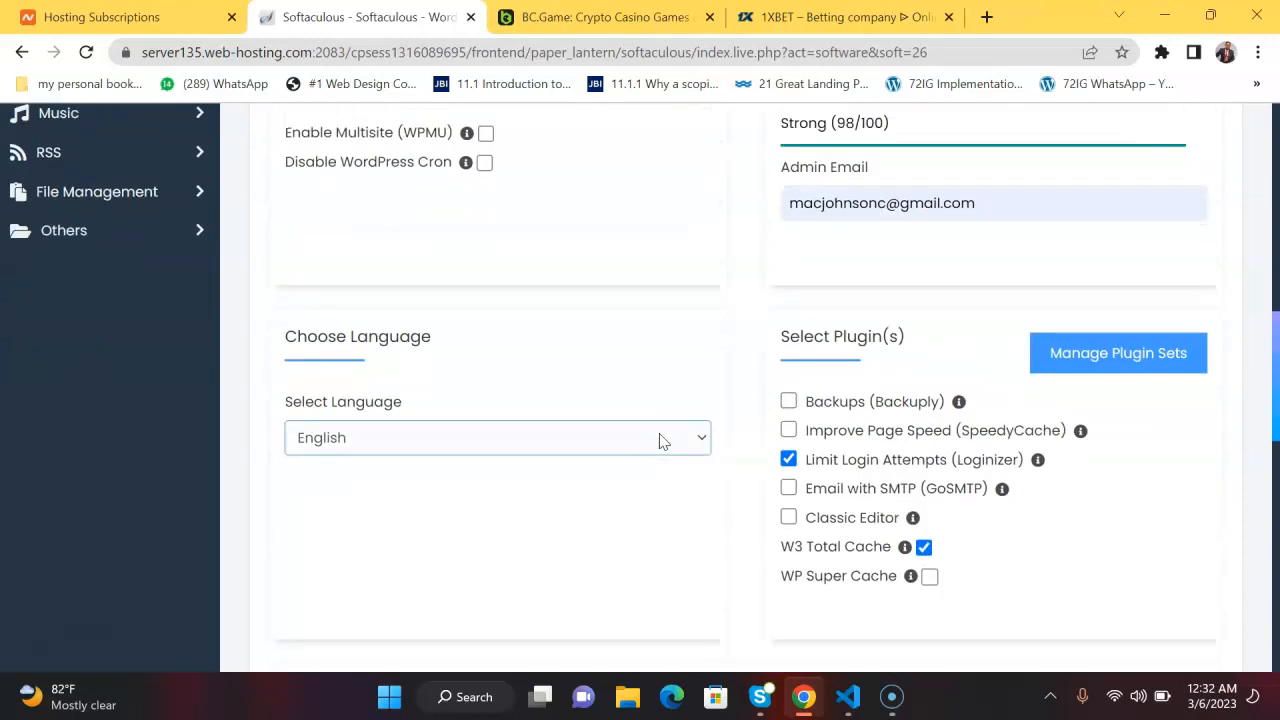
scroll(661, 442, "down", 1)
scroll(661, 442, "down", 5)
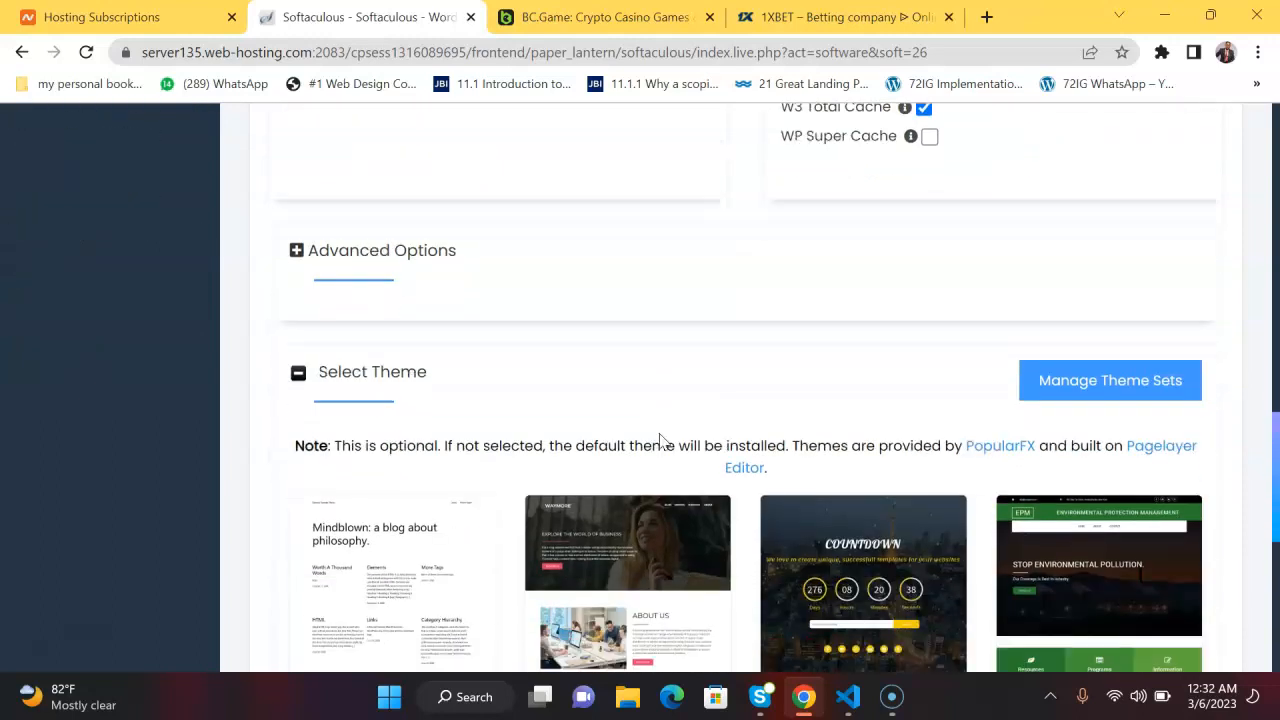
left_click(820, 471)
left_click(879, 515)
left_click(880, 515)
left_click(1010, 437)
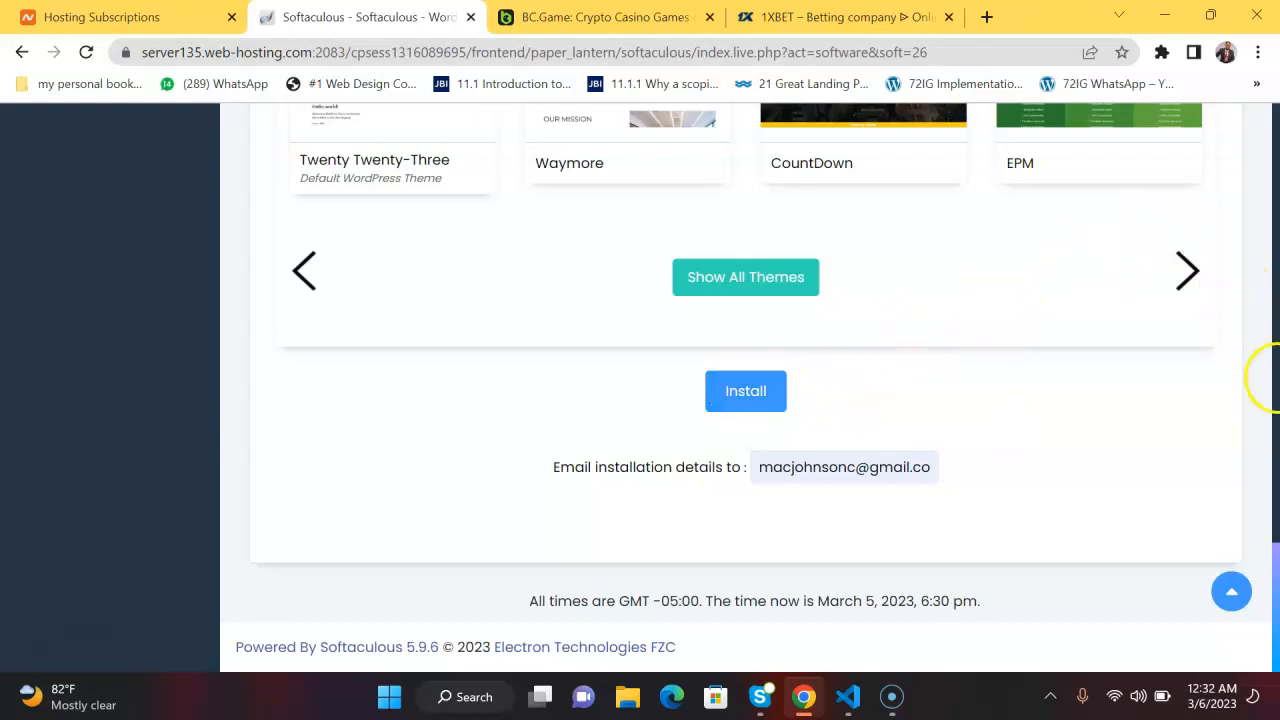
left_click_drag(1277, 590, 1219, 169)
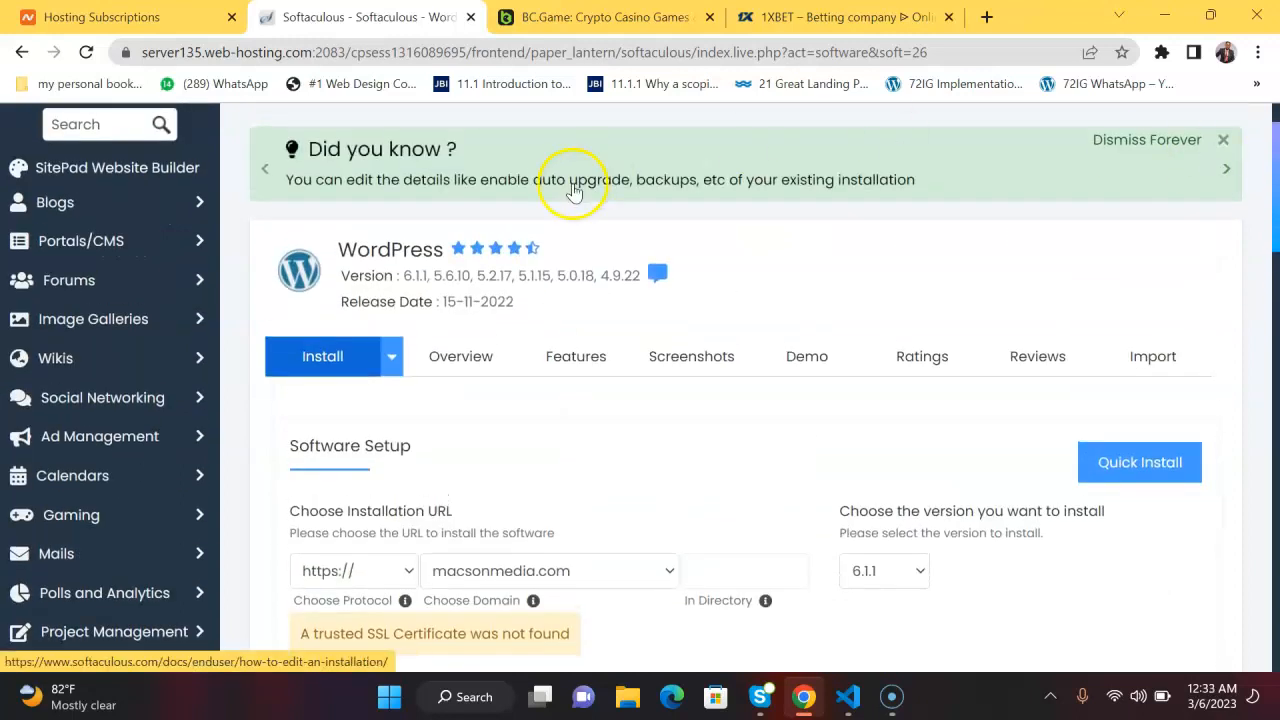
Try to install WordPress 6.1.1 on macsonmedia.com with the filled-in settings.
left_click(302, 358)
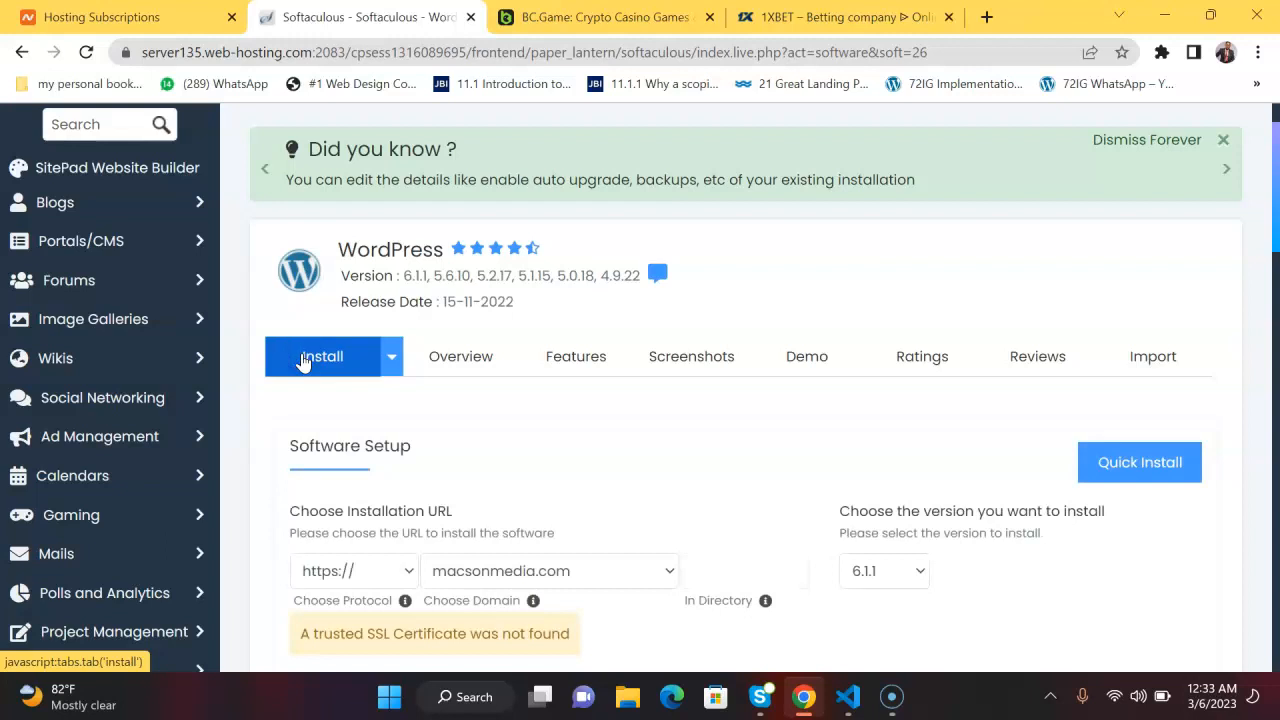
left_click(312, 358)
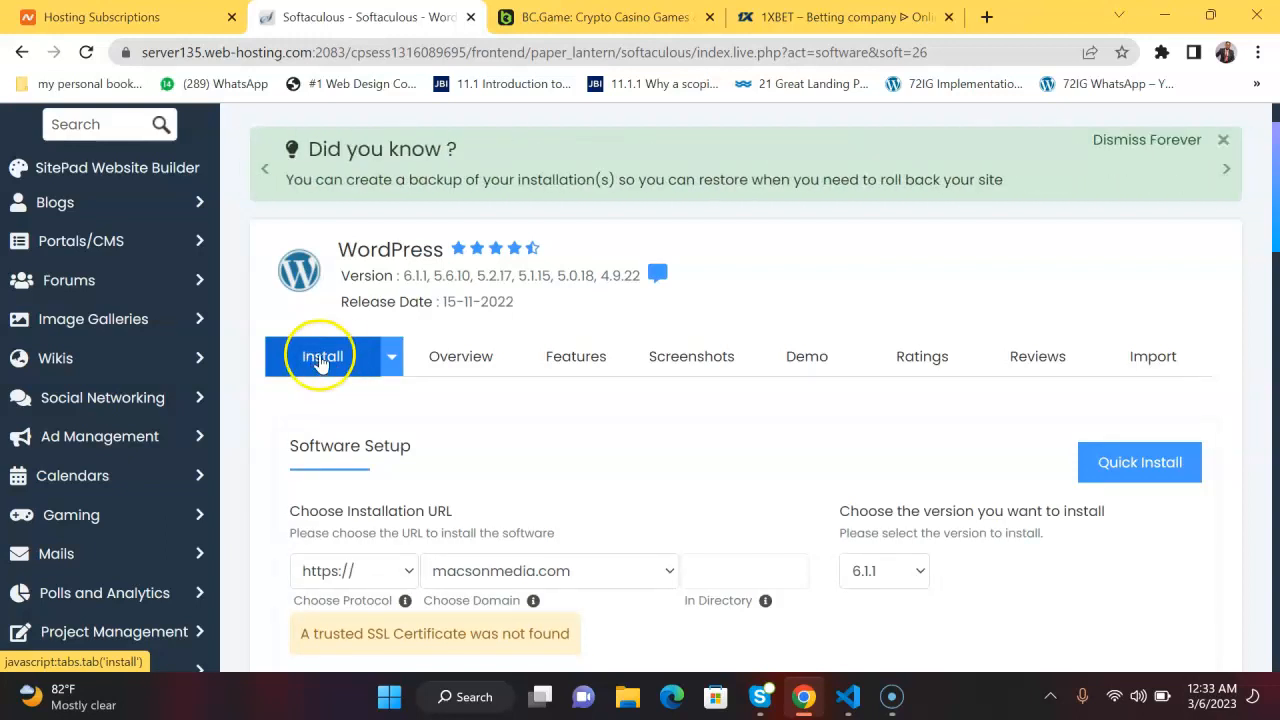
scroll(314, 457, "up", 1)
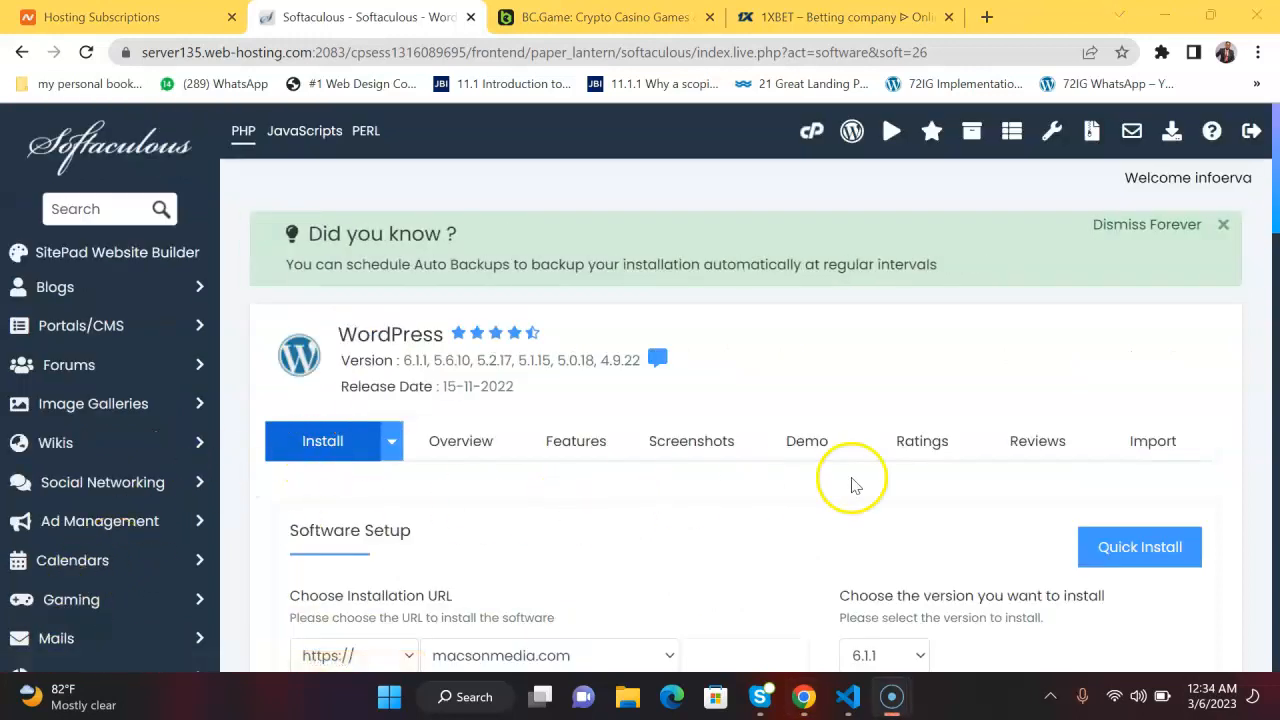
scroll(1272, 195, "down", 15)
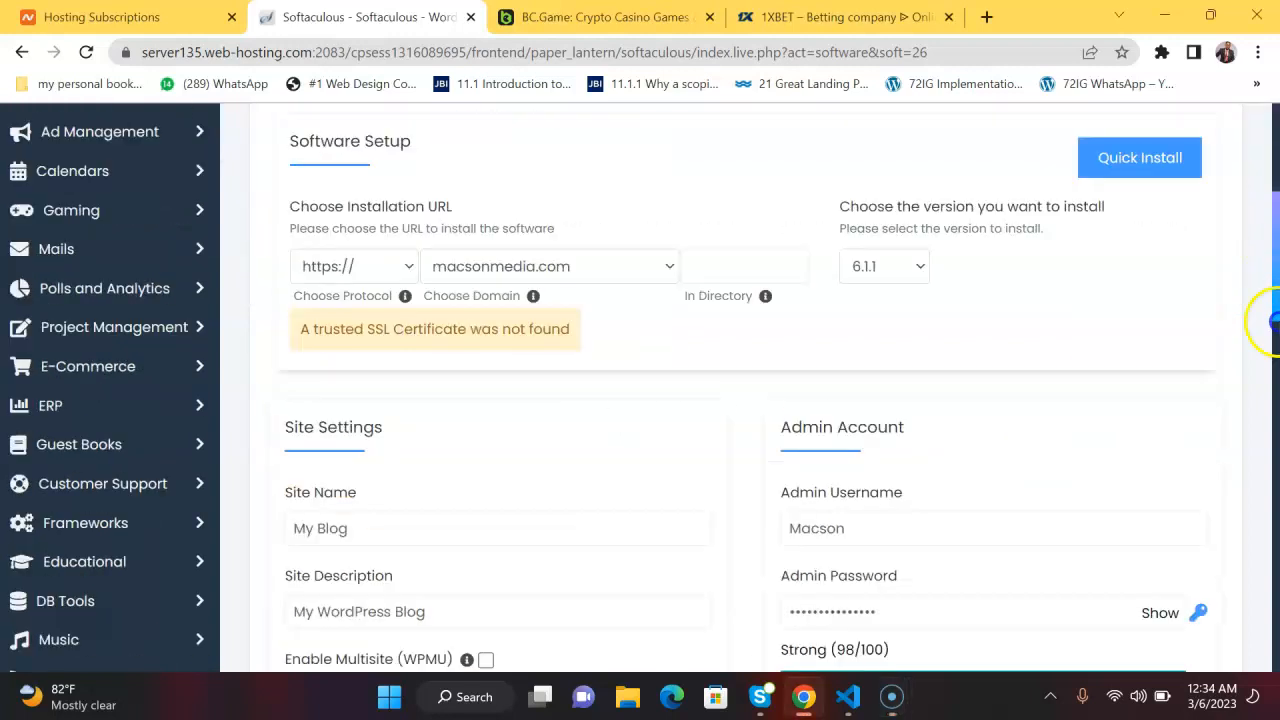
left_click(752, 391)
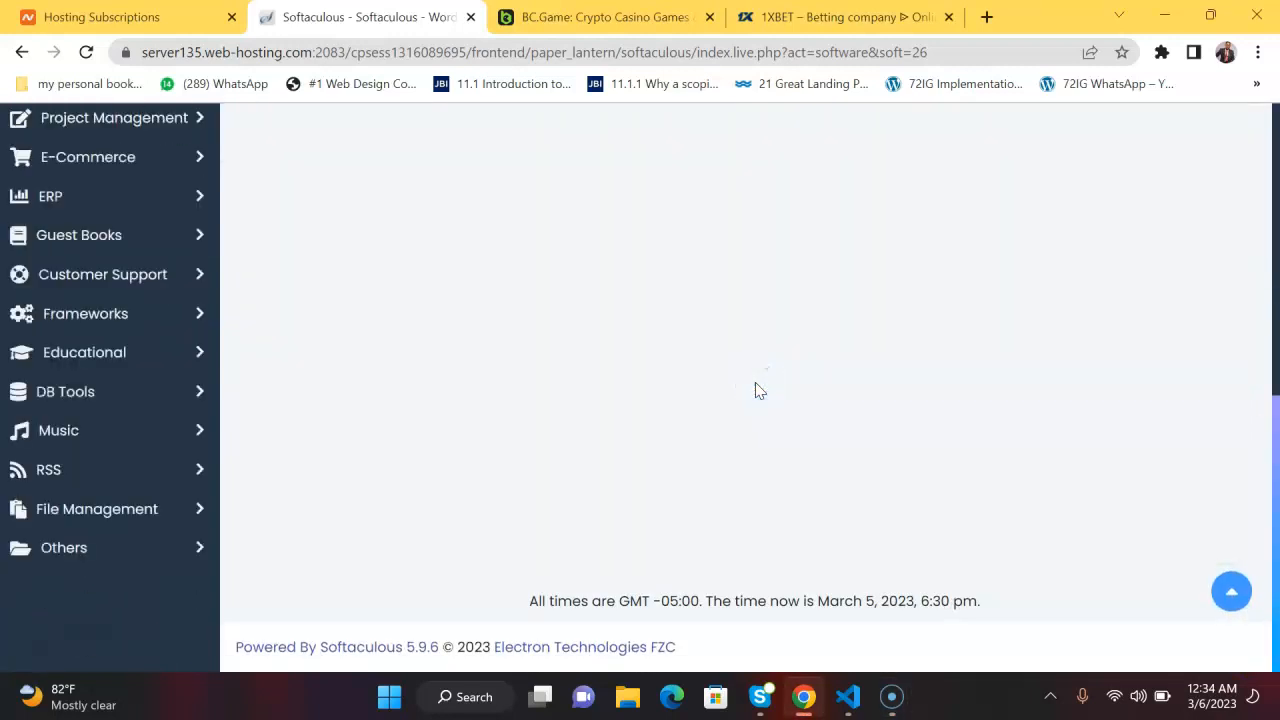
left_click_drag(1275, 509, 1256, 210)
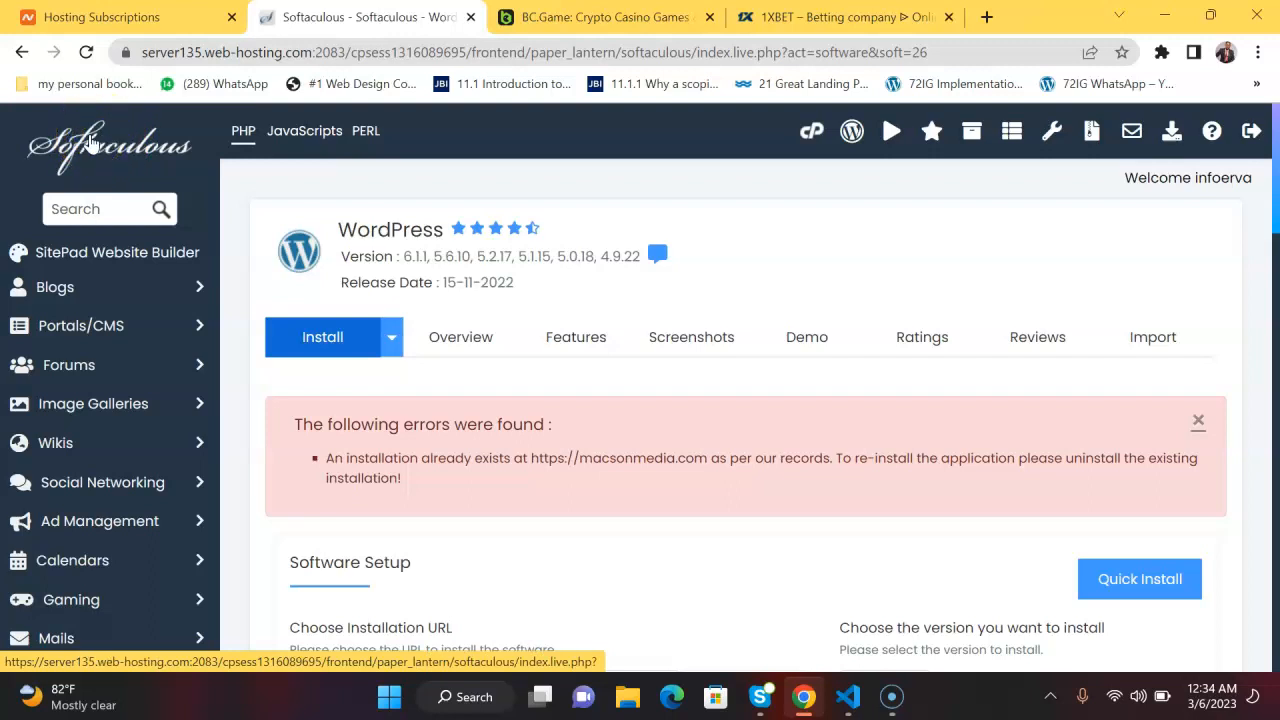
Go to the Softaculous overview and open the list of existing script installations.
left_click(90, 143)
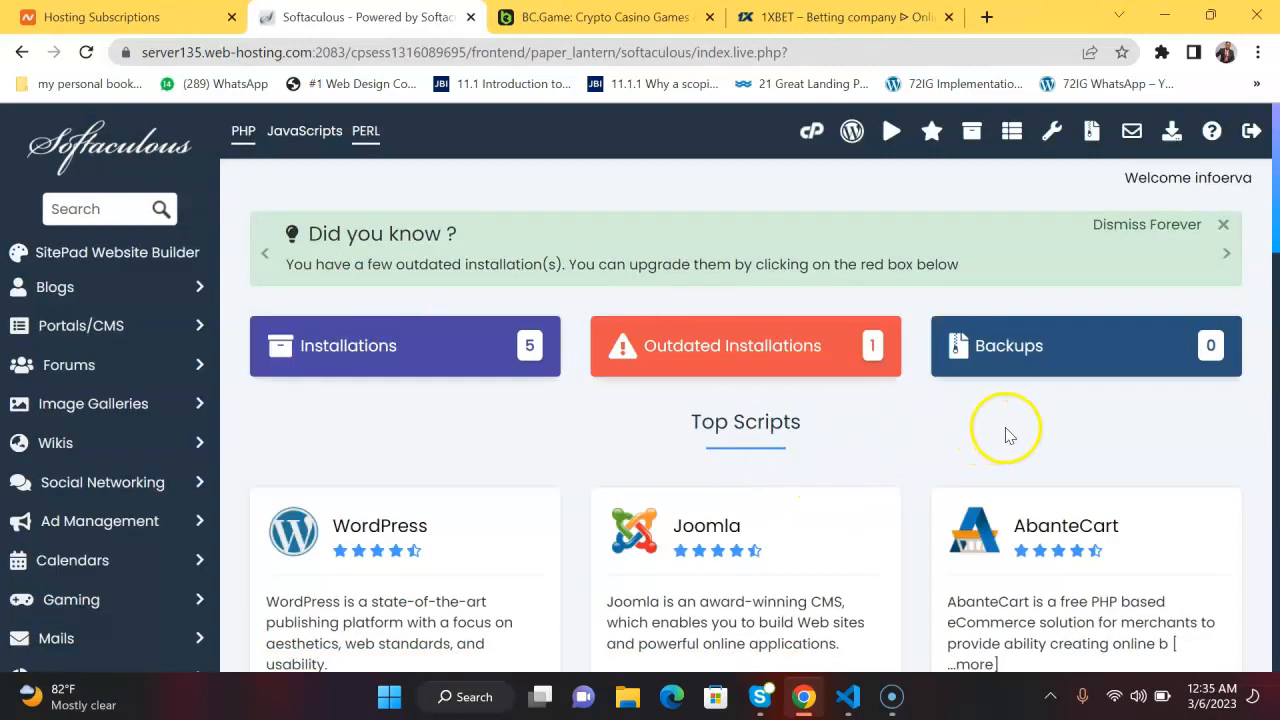
left_click(522, 350)
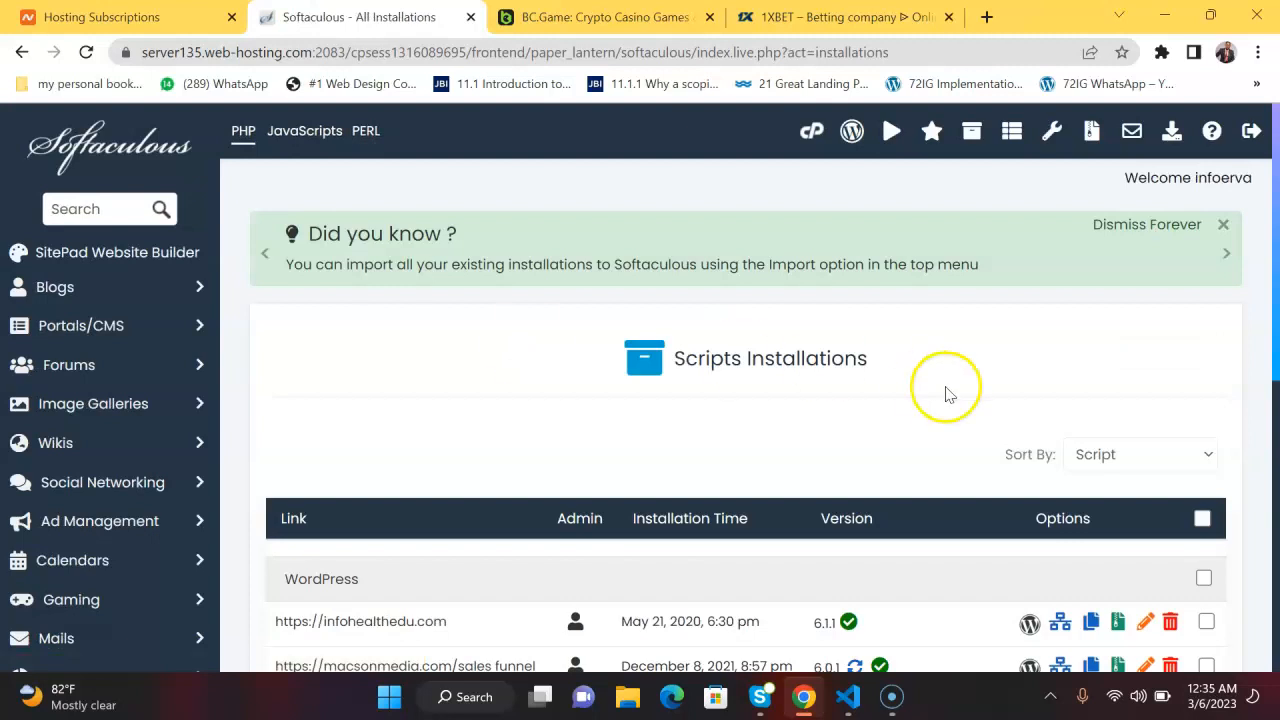
left_click_drag(1275, 310, 1275, 487)
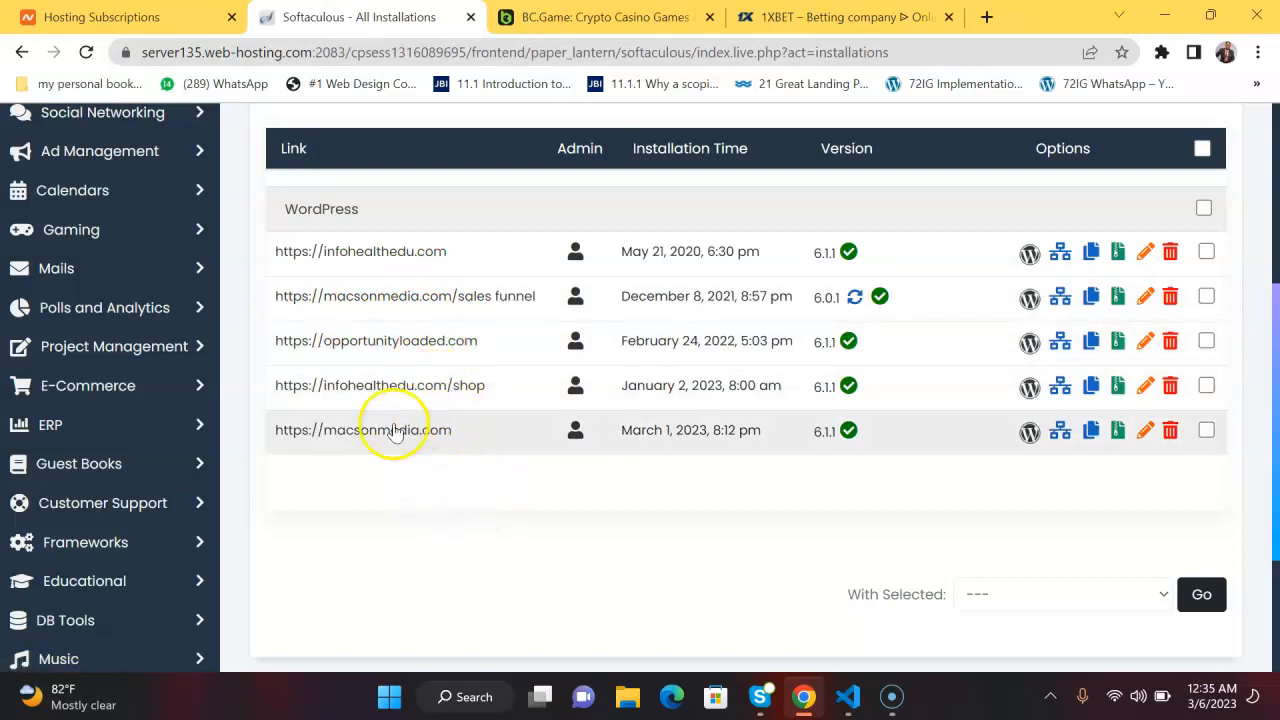
left_click(1060, 430)
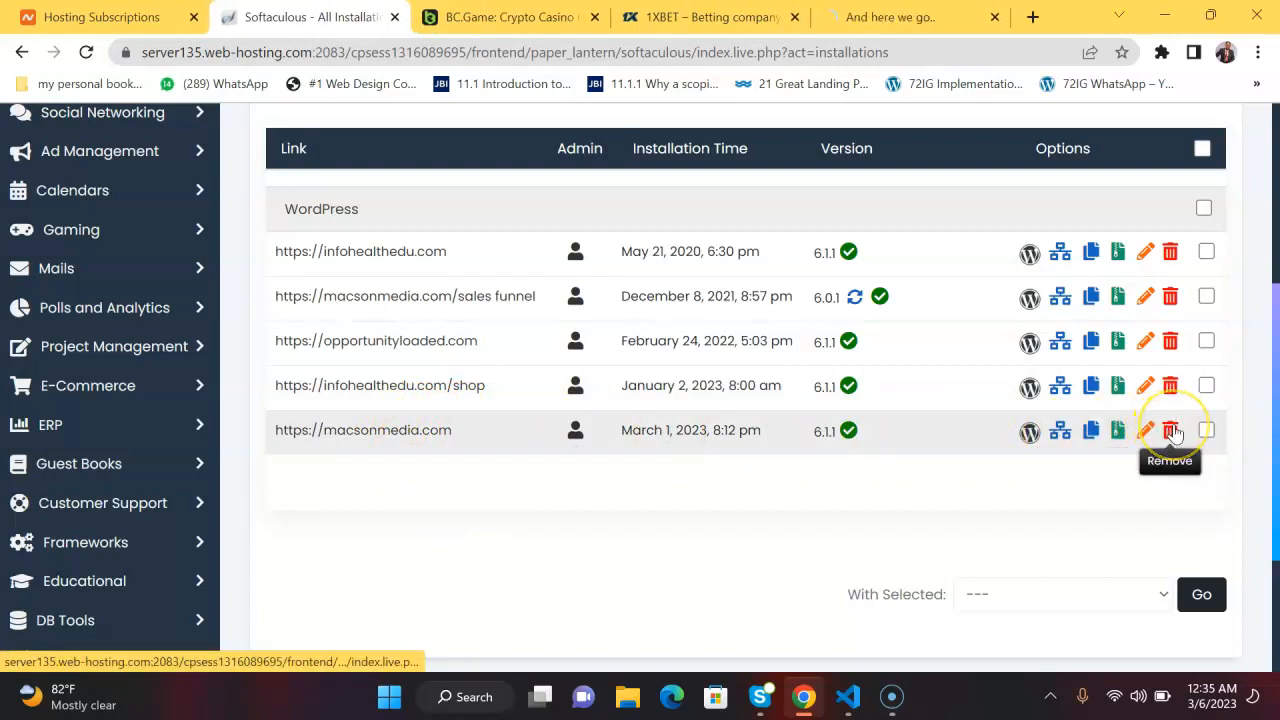
left_click(1171, 431)
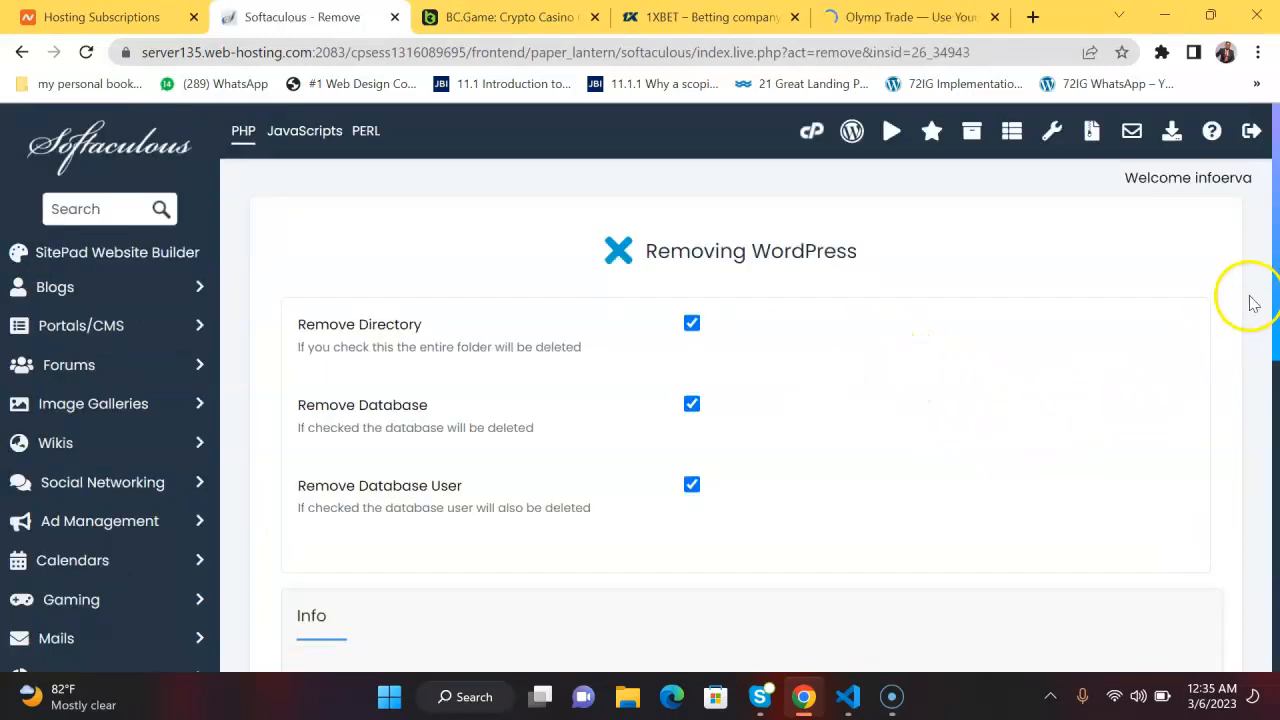
left_click_drag(1273, 240, 1273, 484)
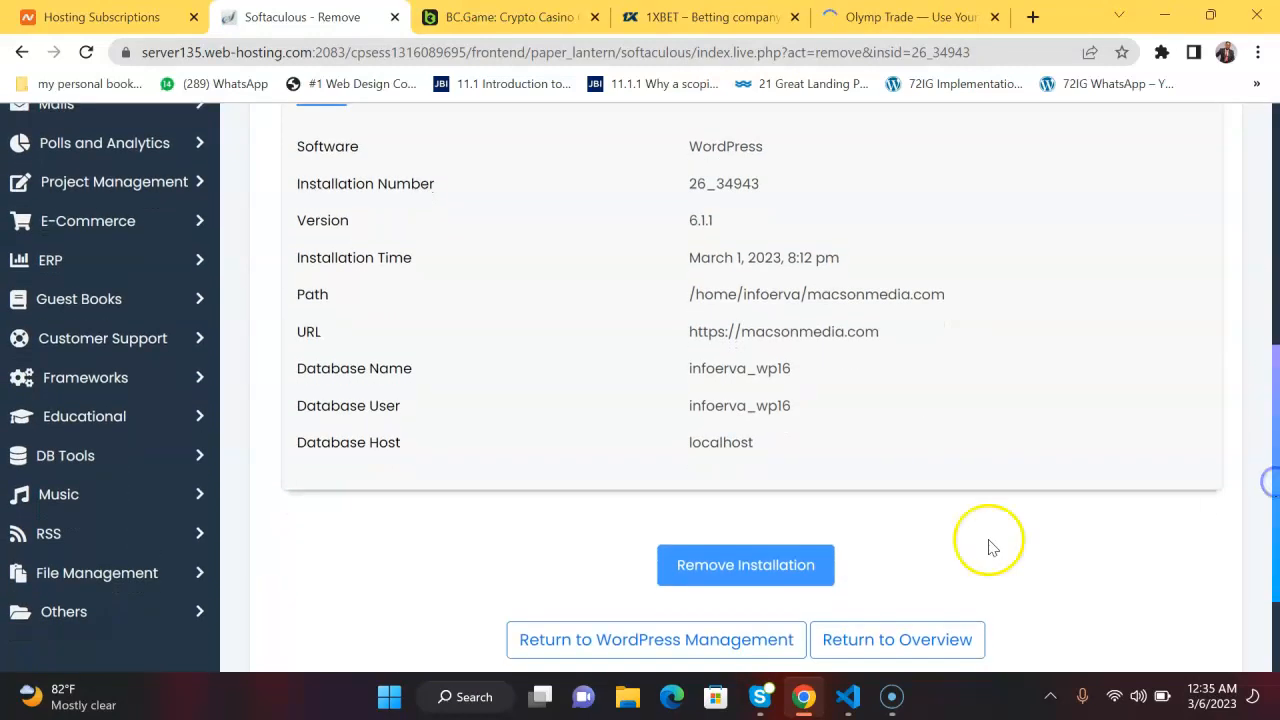
left_click(735, 577)
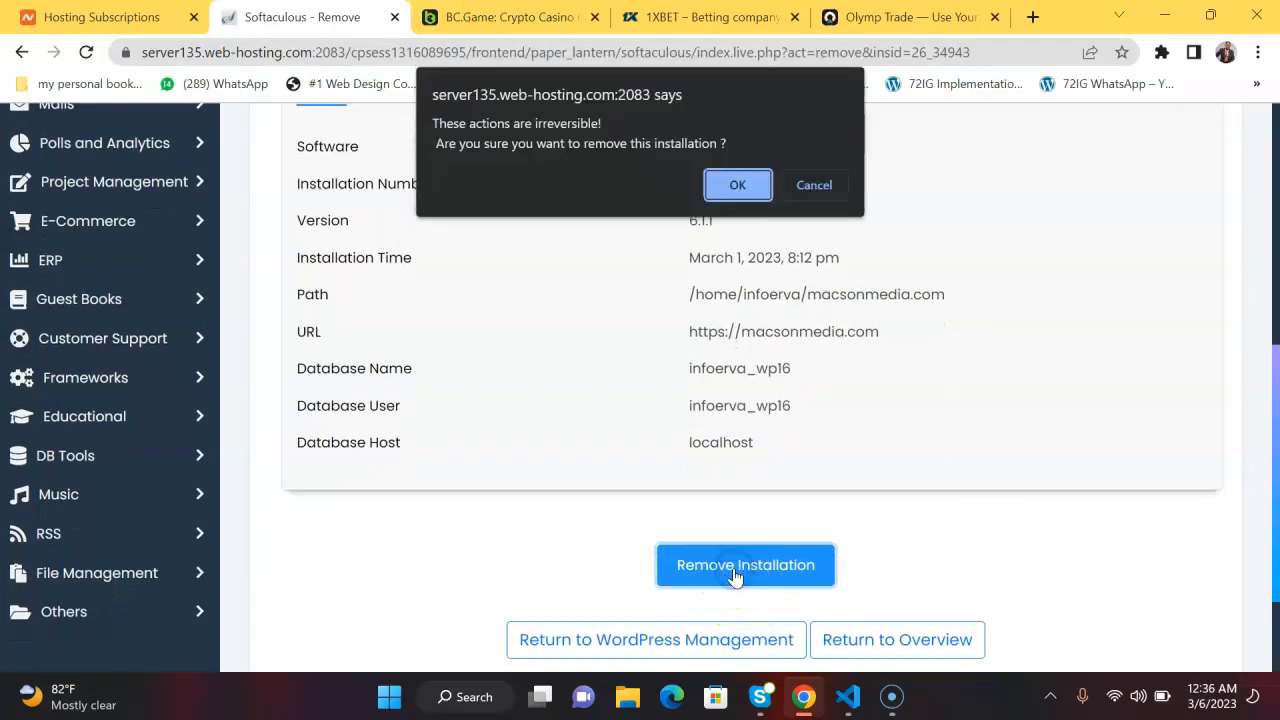
left_click(721, 190)
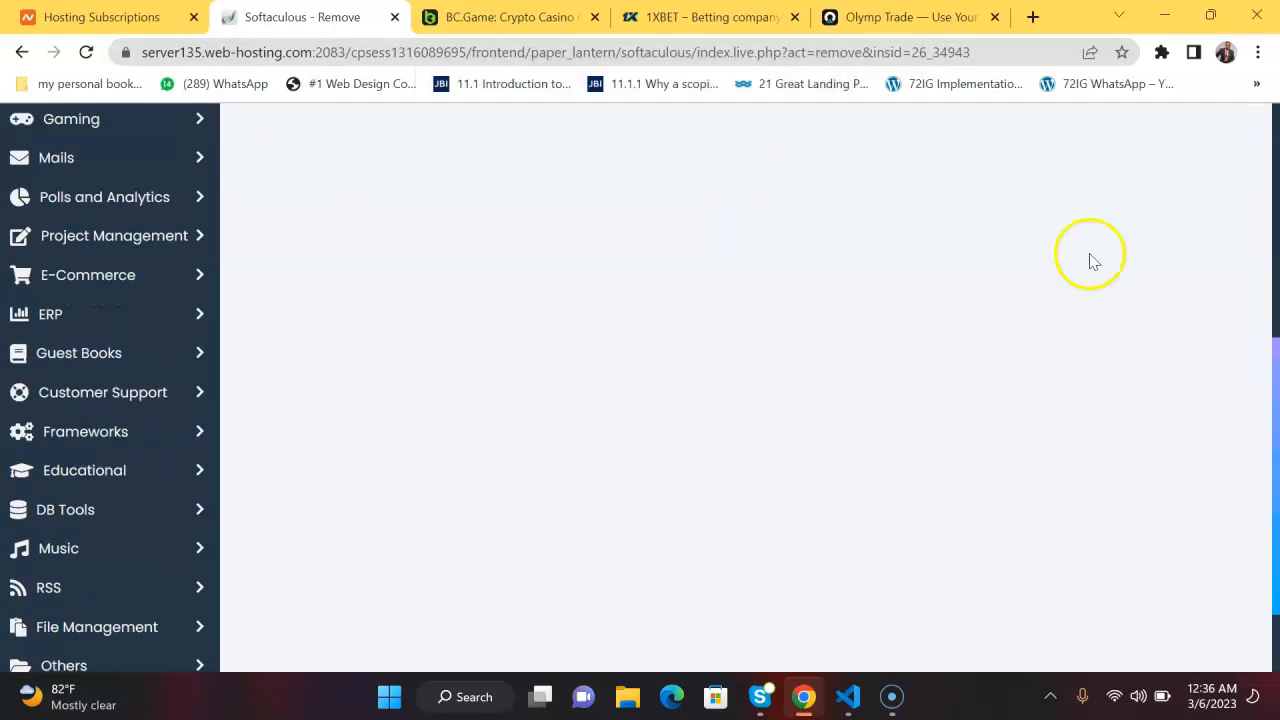
left_click_drag(1275, 484, 1246, 203)
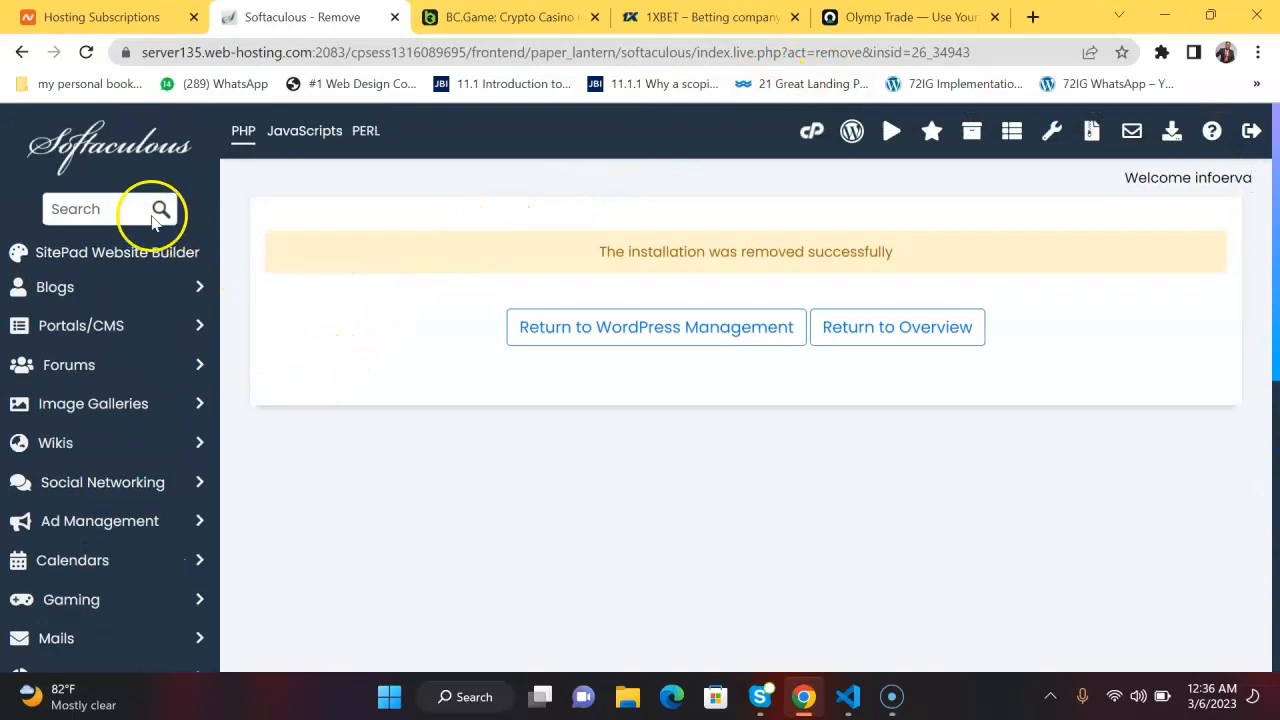
Return to the Softaculous overview and reopen the installations list to check the remaining sites.
left_click(117, 155)
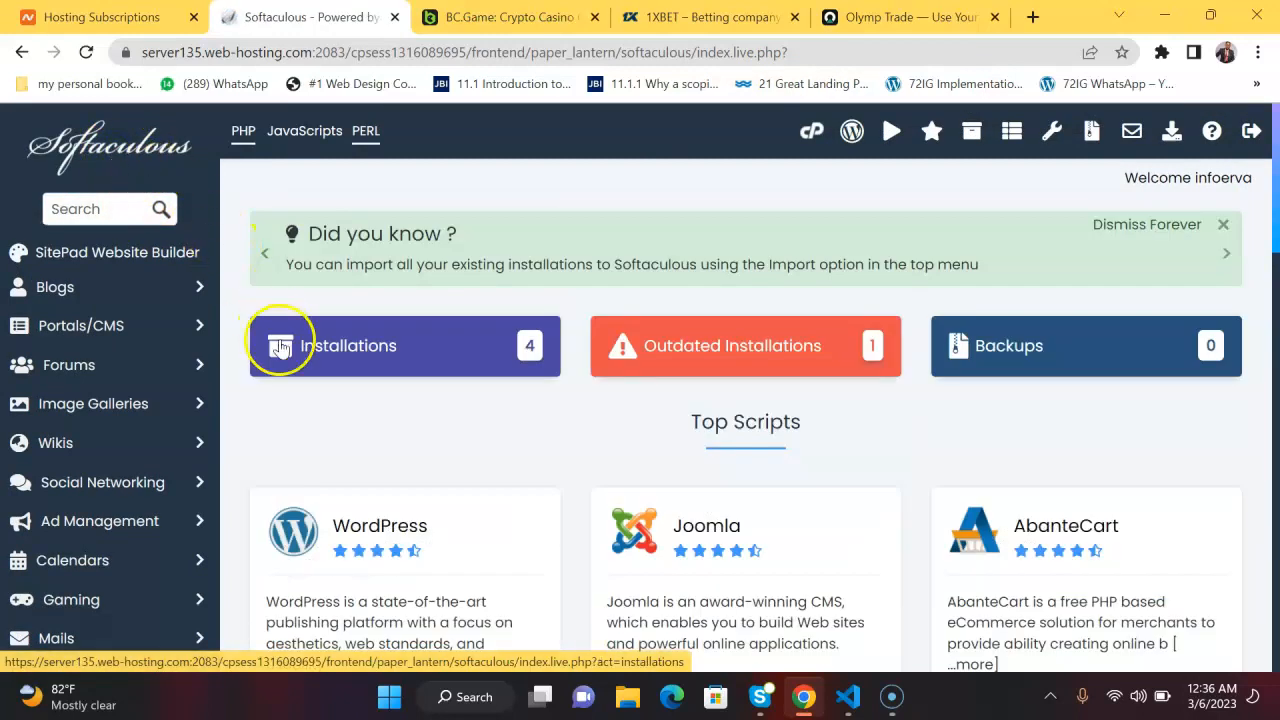
left_click(527, 355)
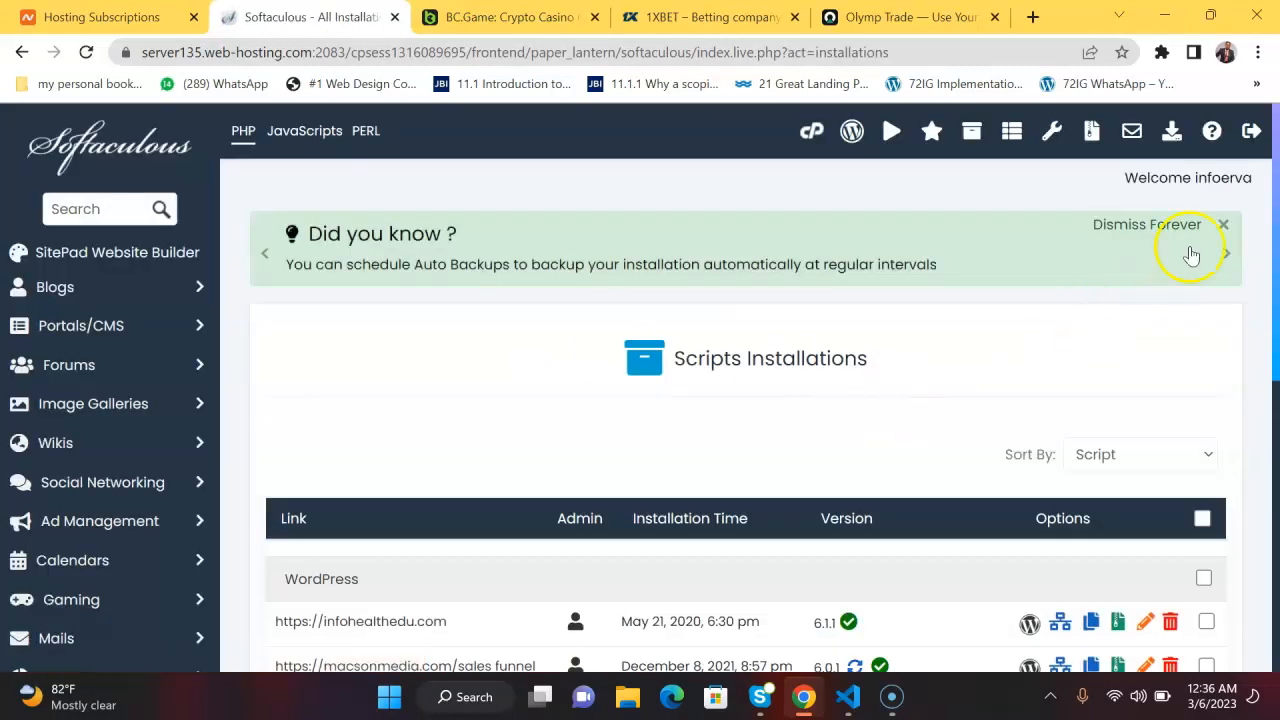
left_click_drag(1275, 261, 1275, 384)
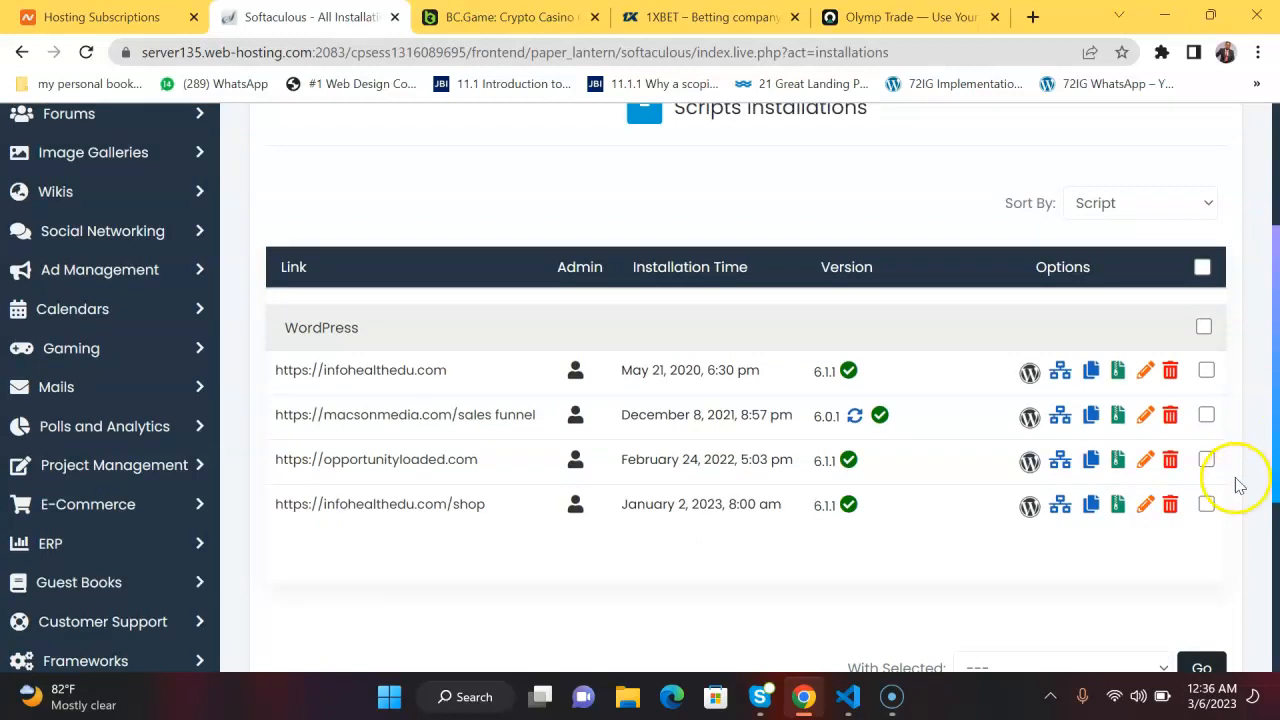
left_click(1170, 420)
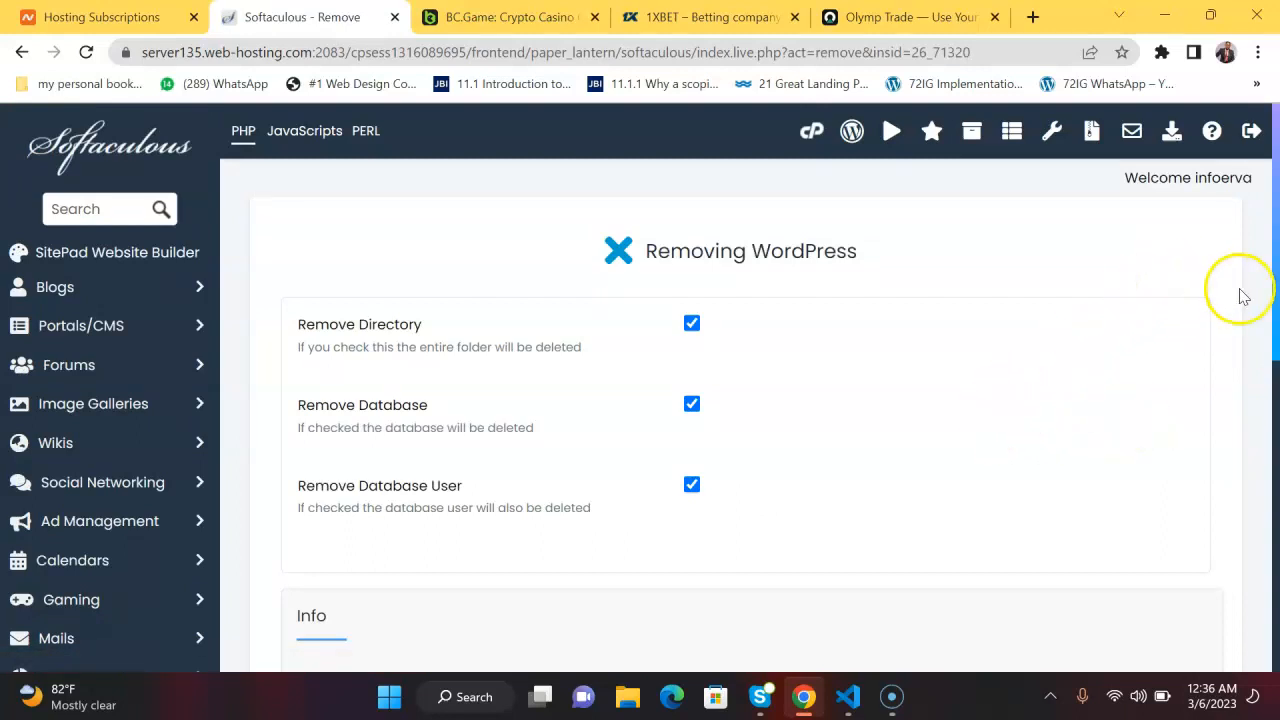
left_click_drag(1277, 235, 1276, 350)
left_click_drag(1275, 353, 1275, 458)
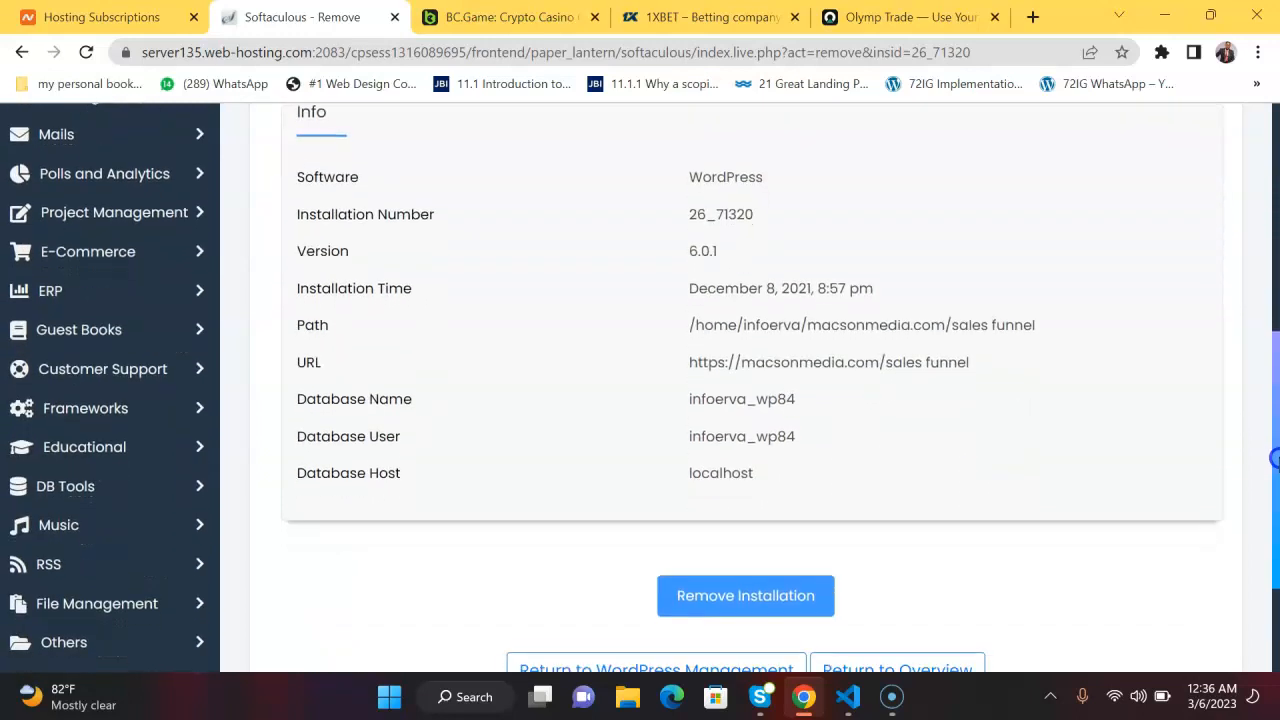
left_click(783, 597)
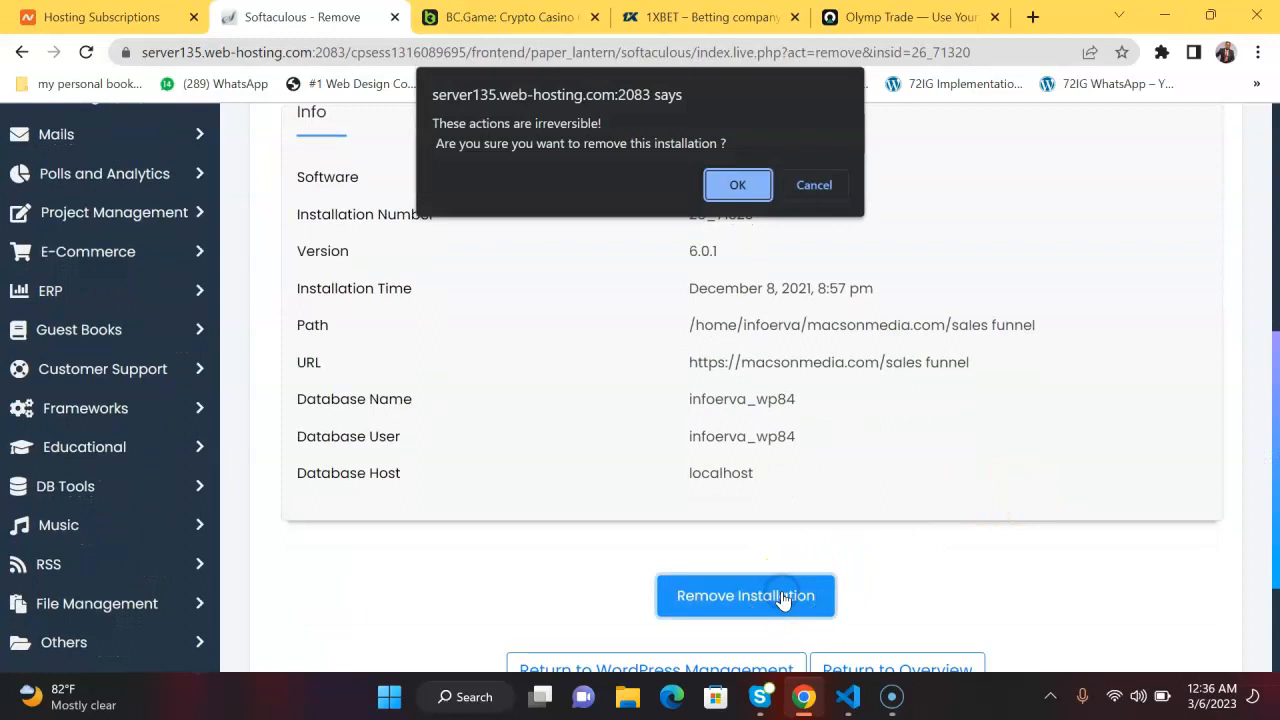
left_click(760, 175)
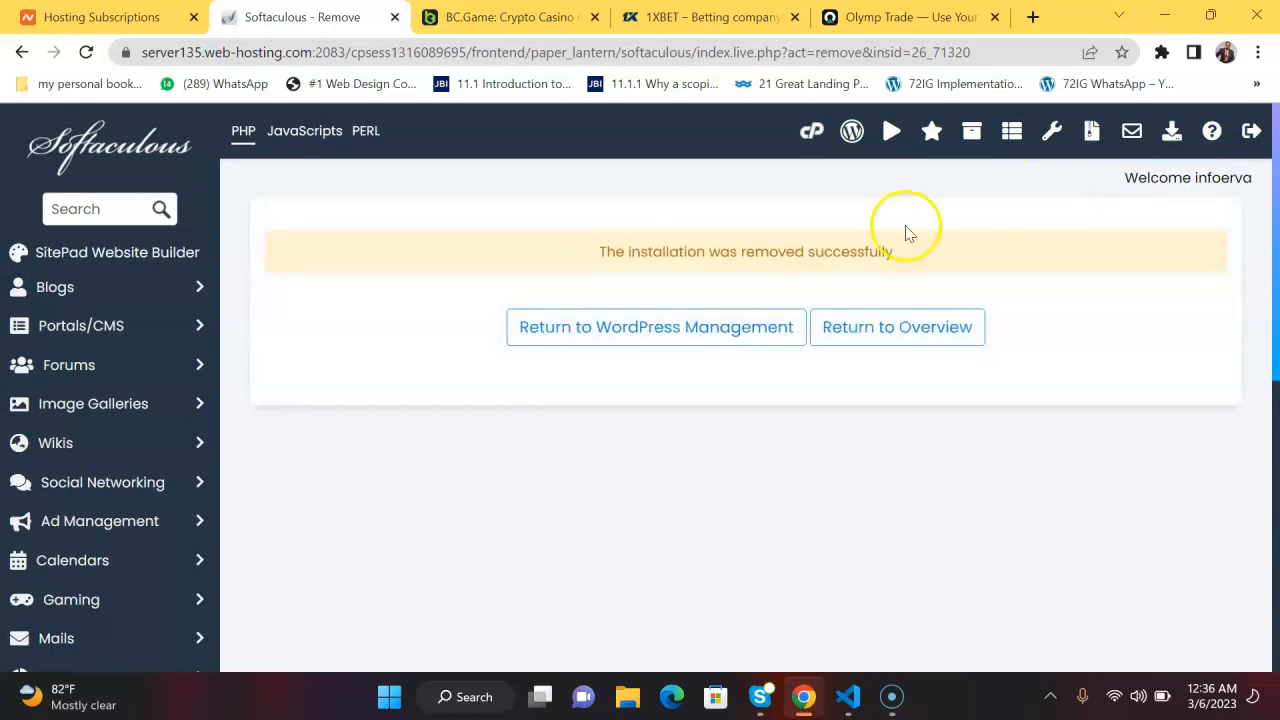
Return to WordPress Management, check the remaining installations and start a new WordPress installation.
left_click(674, 334)
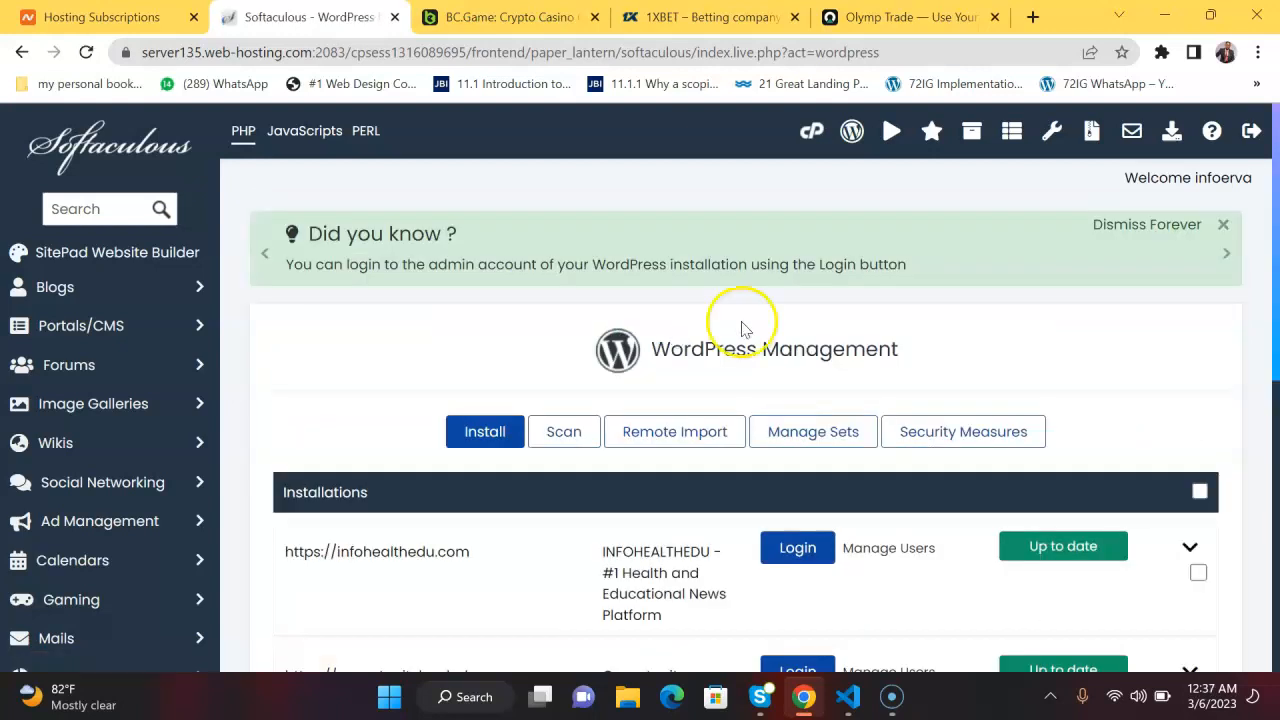
left_click_drag(1275, 310, 1275, 424)
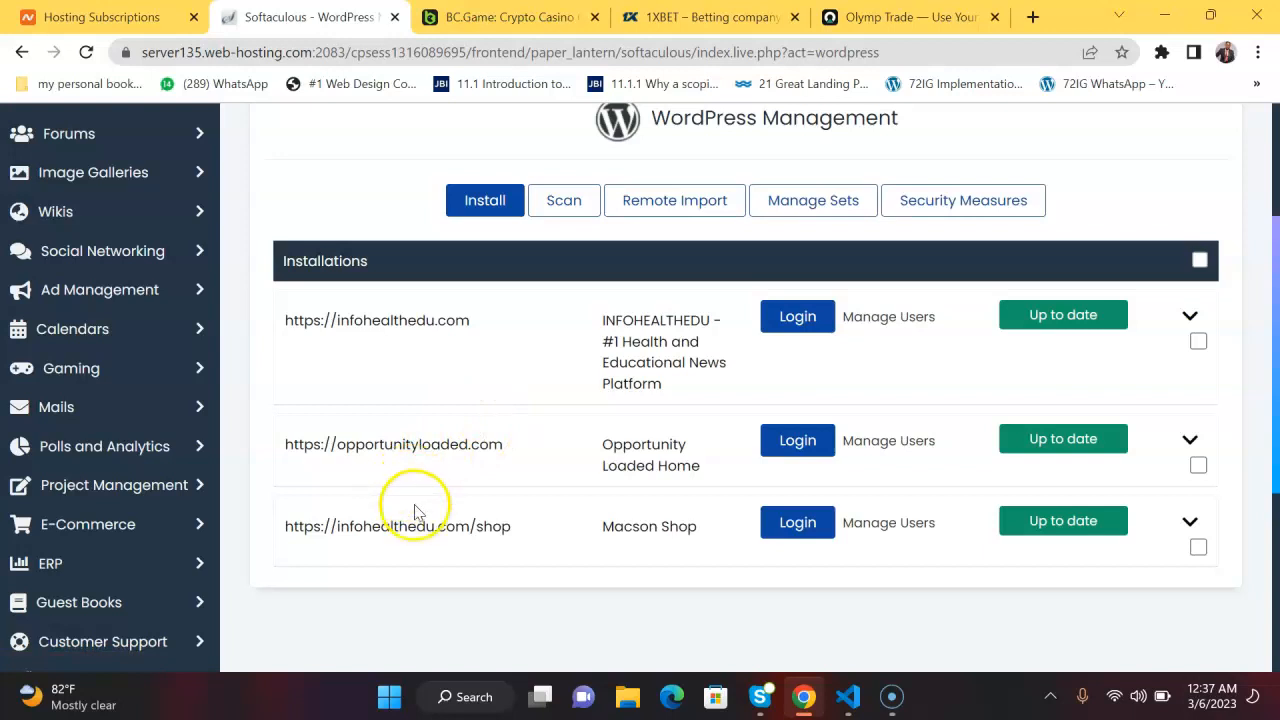
left_click_drag(1276, 385, 1276, 338)
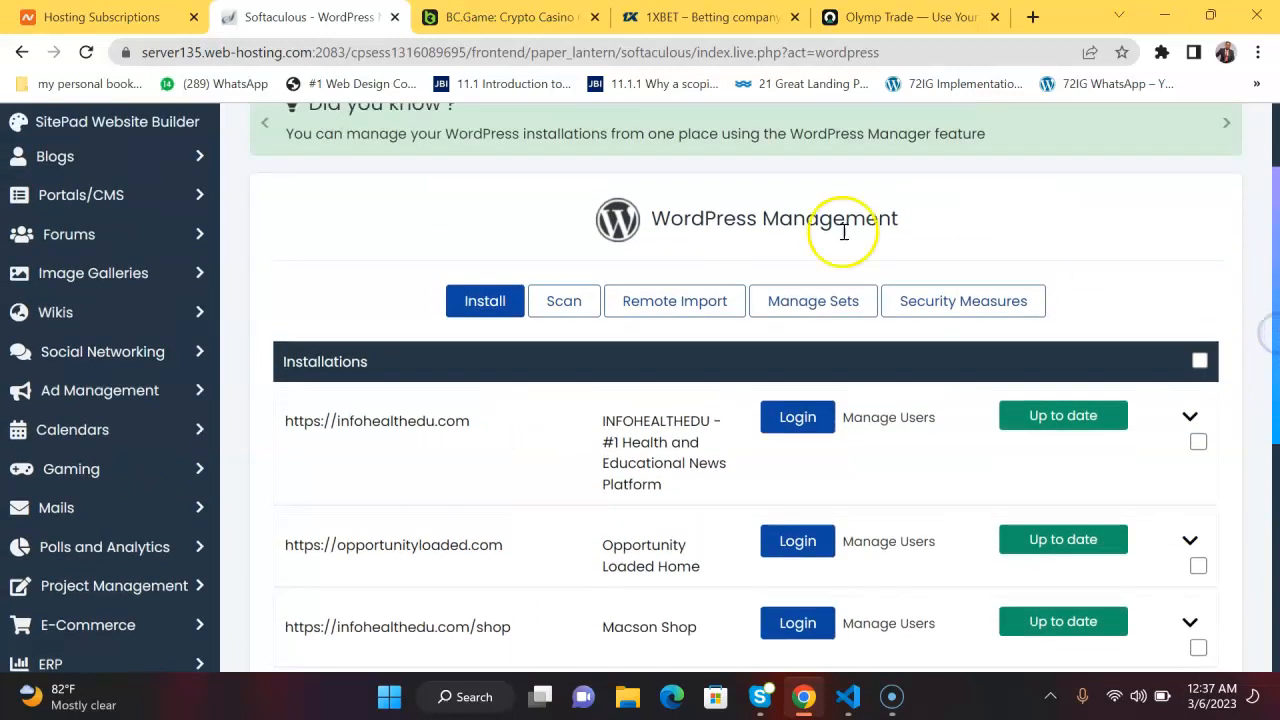
left_click(481, 302)
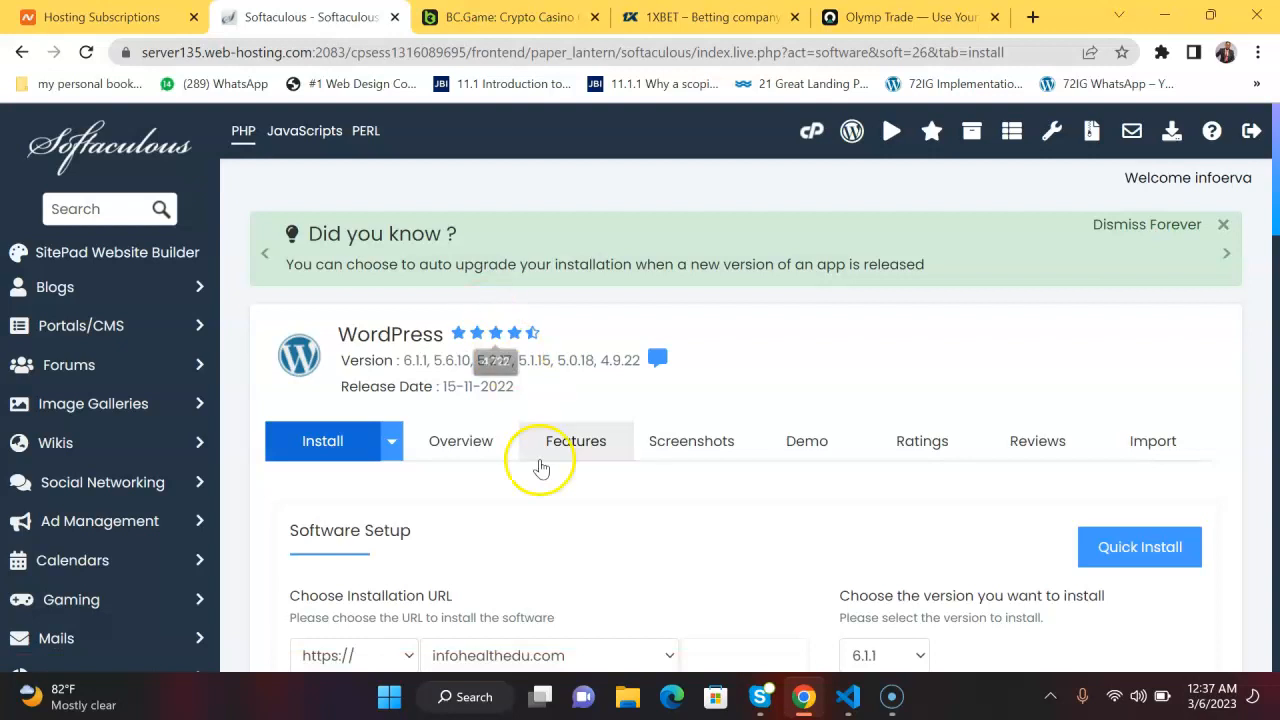
Choose macsonmedia.com as the installation domain and leave the directory empty.
left_click(692, 544)
scroll(692, 544, "down", 4)
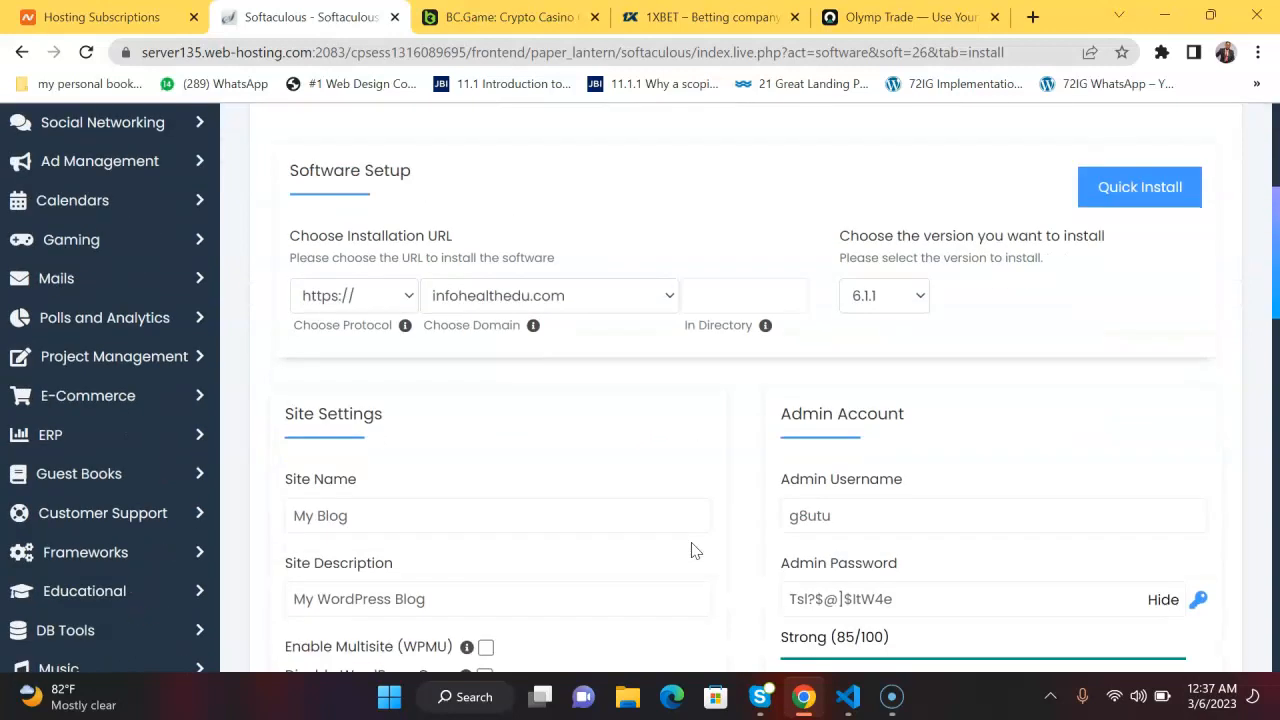
left_click(663, 297)
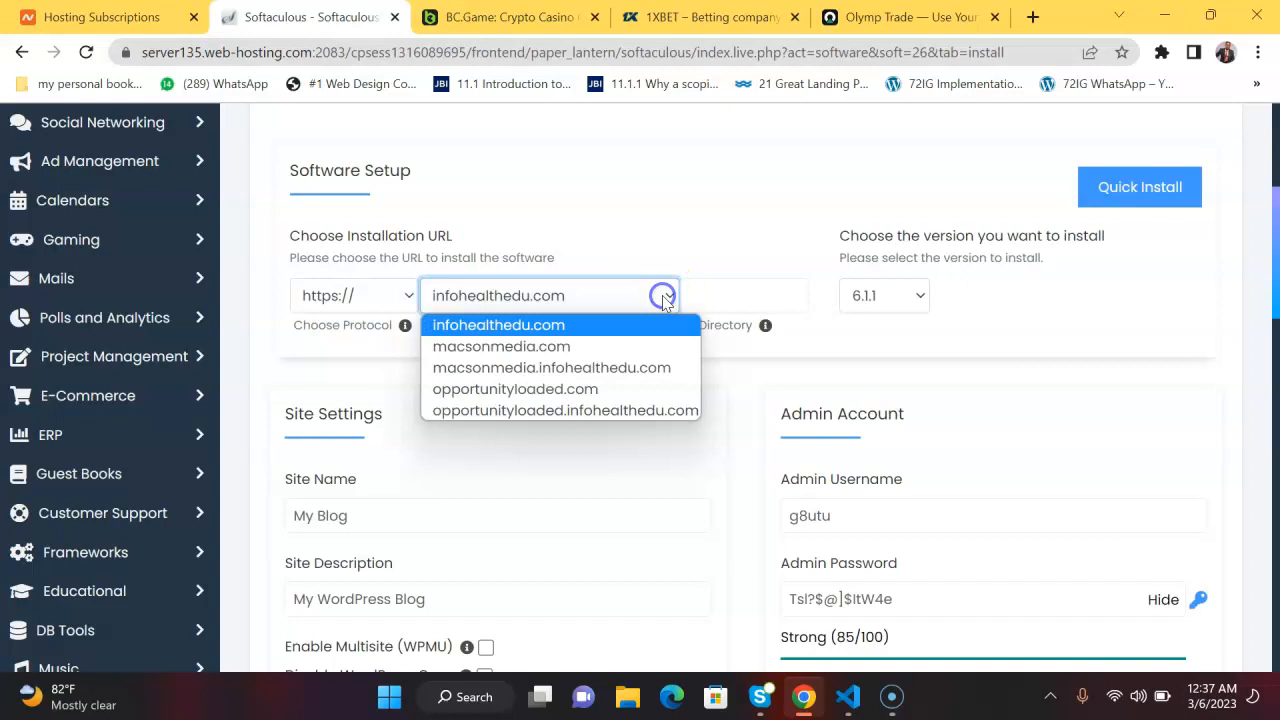
left_click(553, 348)
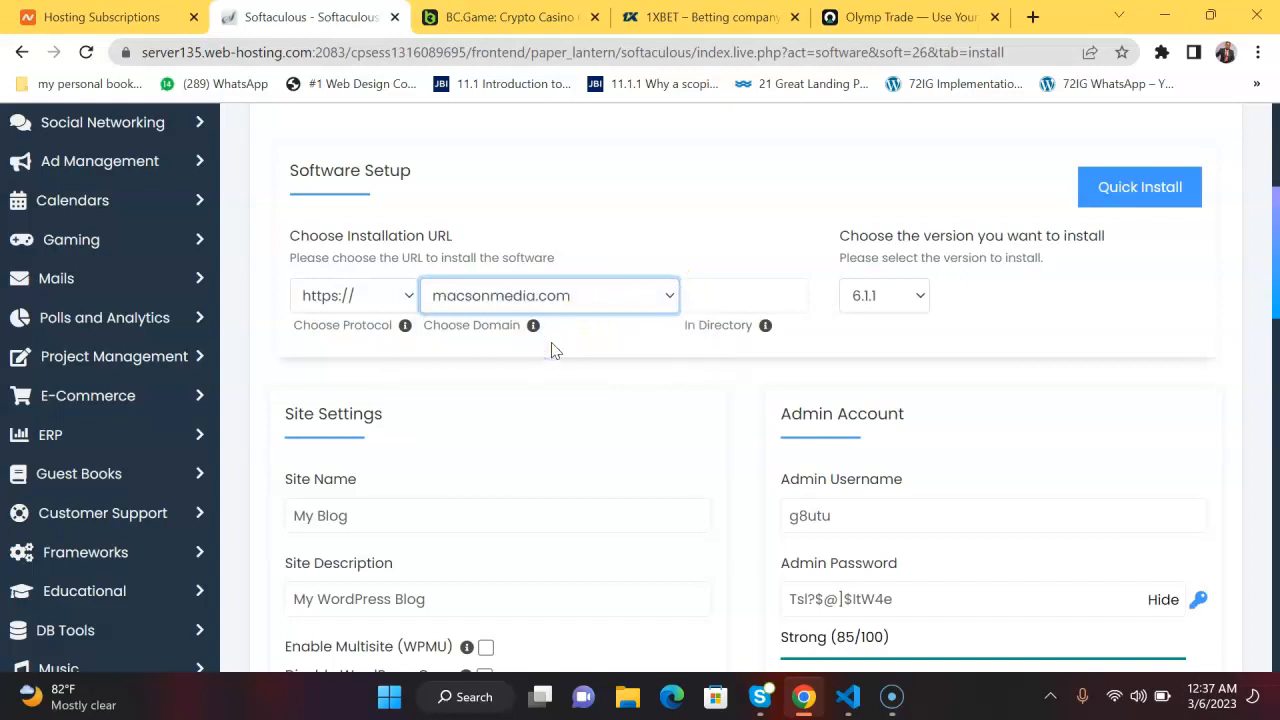
left_click(711, 291)
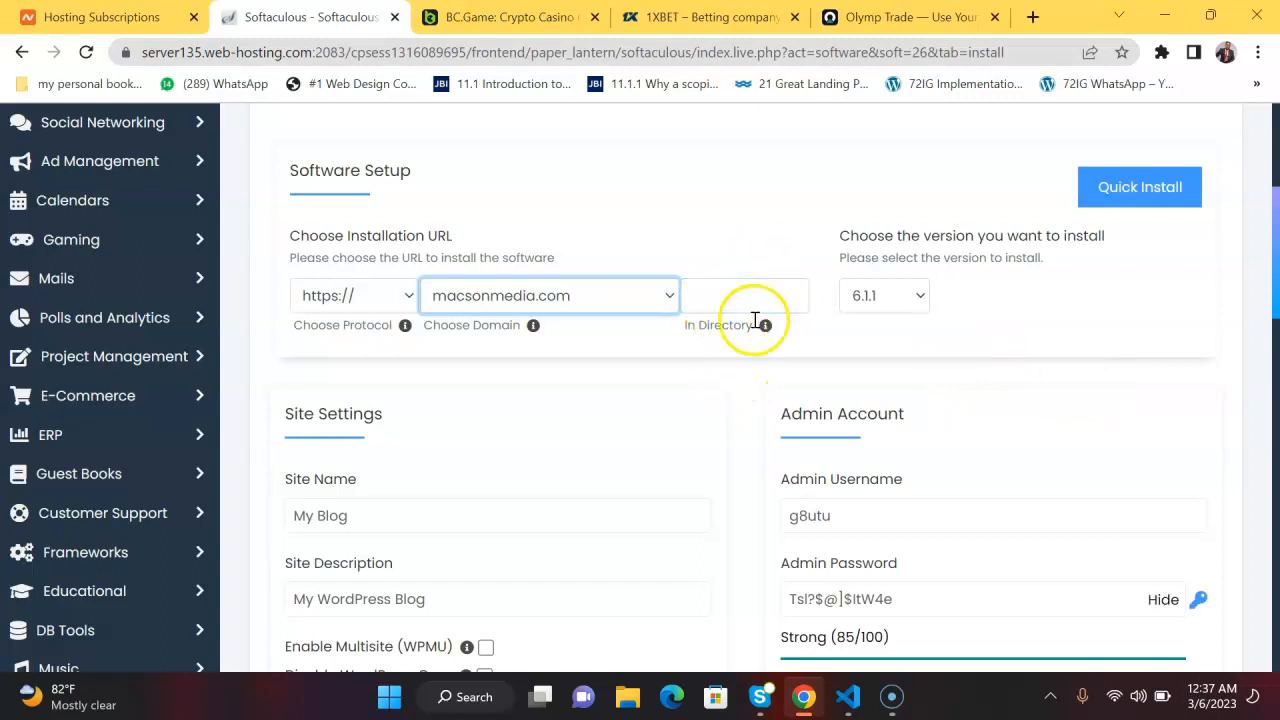
Set the site name to "Macson Web".
left_click_drag(460, 505, 272, 515)
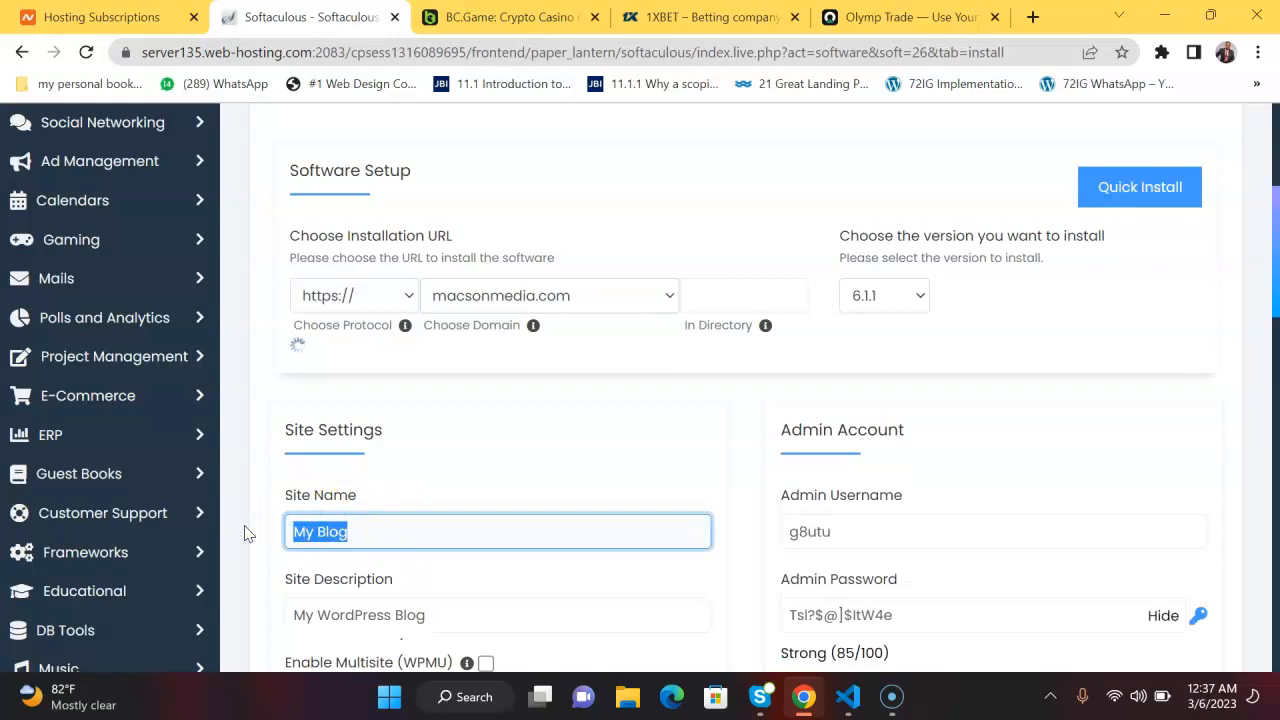
type("Macso")
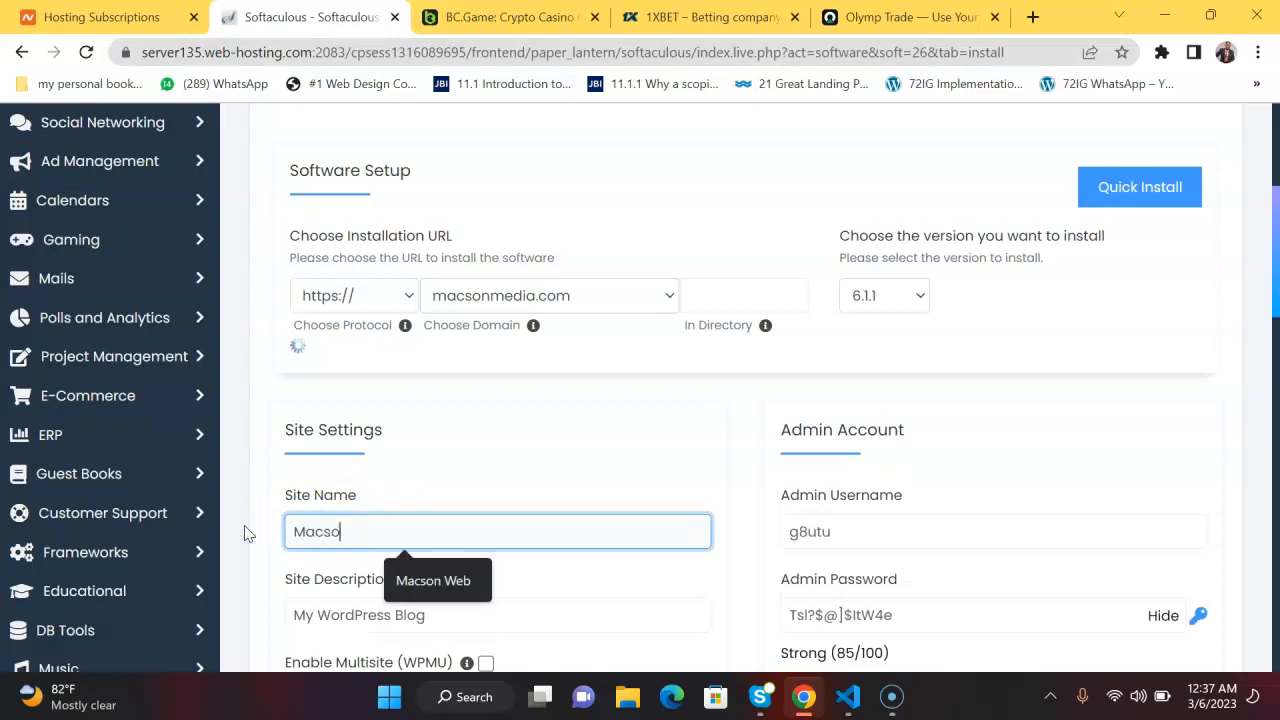
type("n Web")
left_click(510, 450)
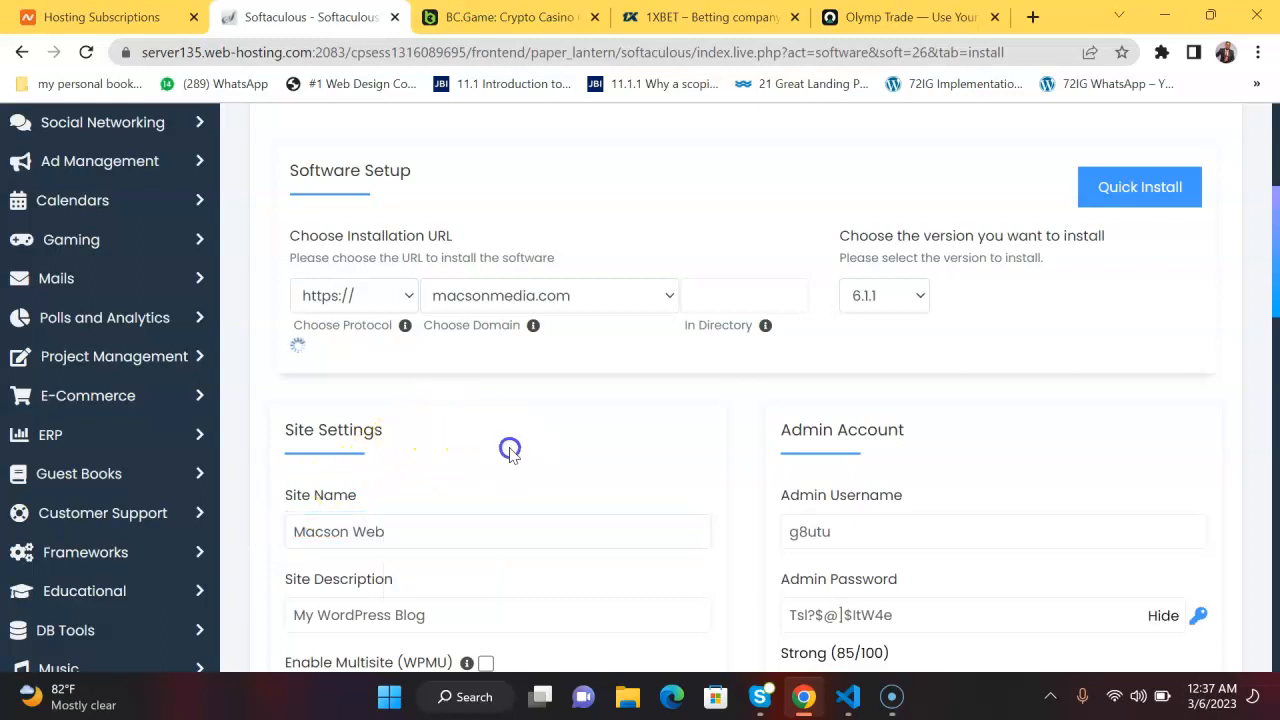
scroll(510, 452, "down", 2)
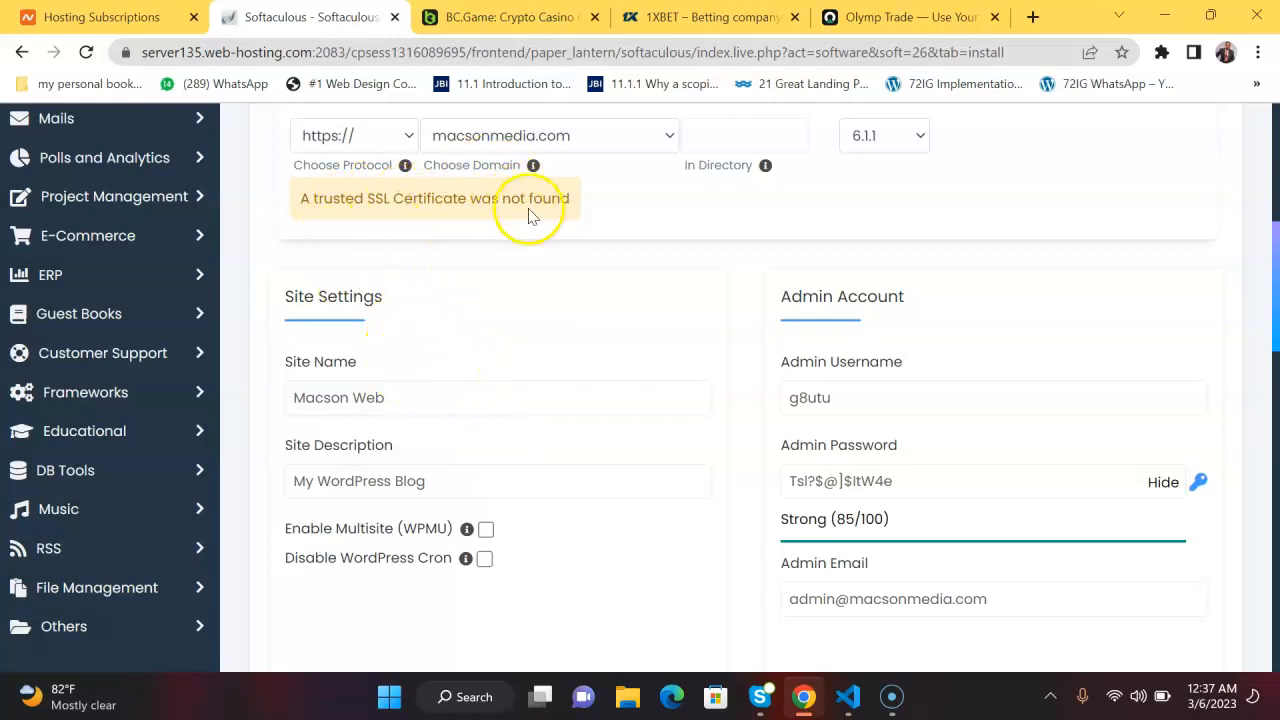
Set the site description to "Website Design".
left_click(438, 478)
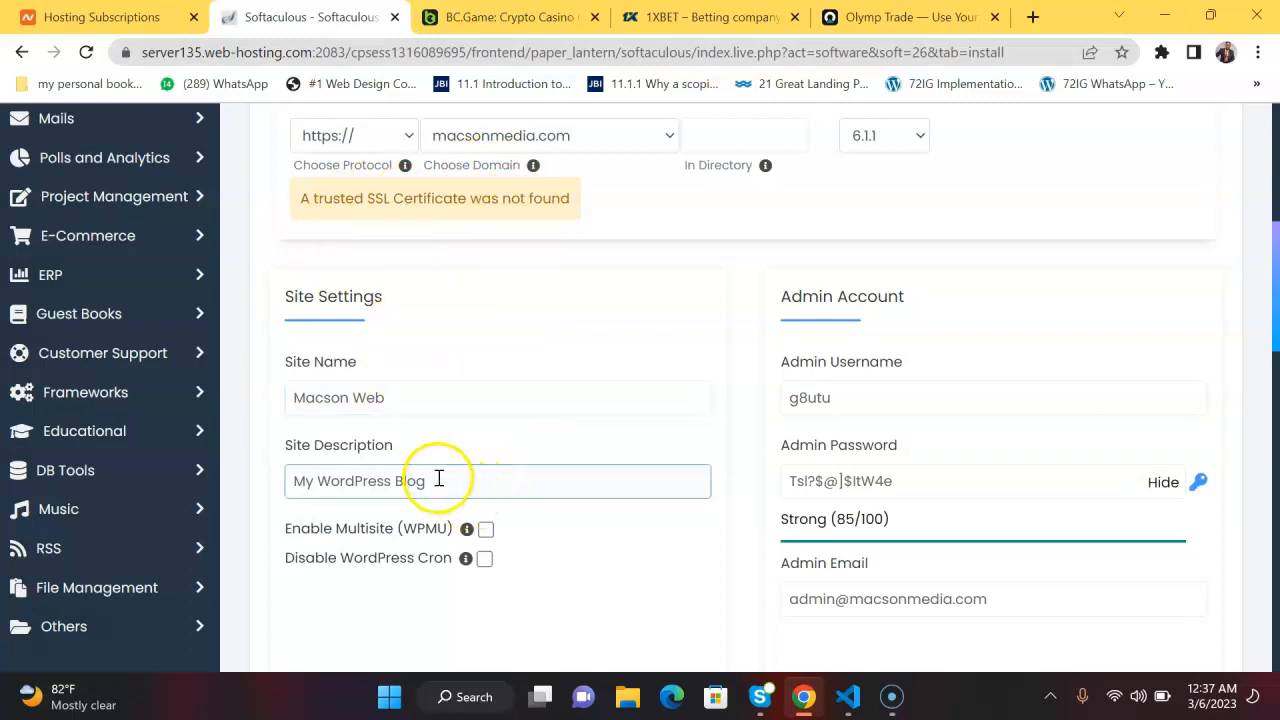
left_click_drag(438, 480, 281, 486)
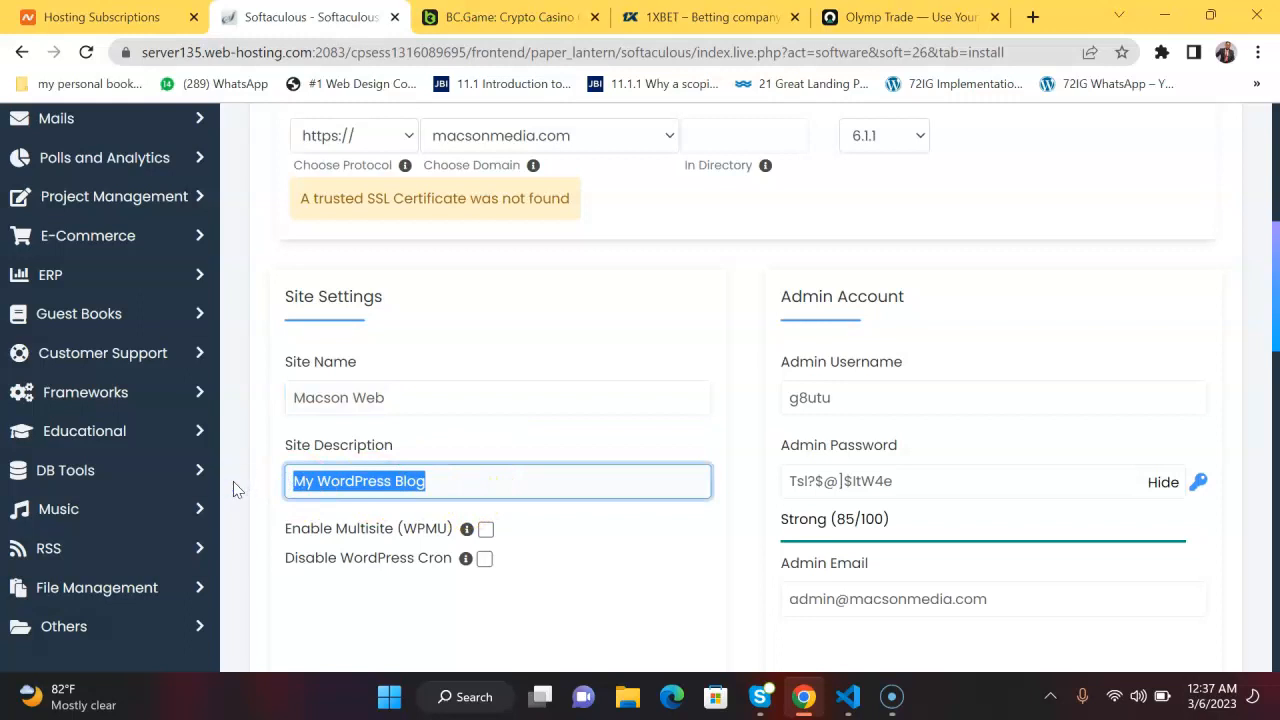
type("Web ")
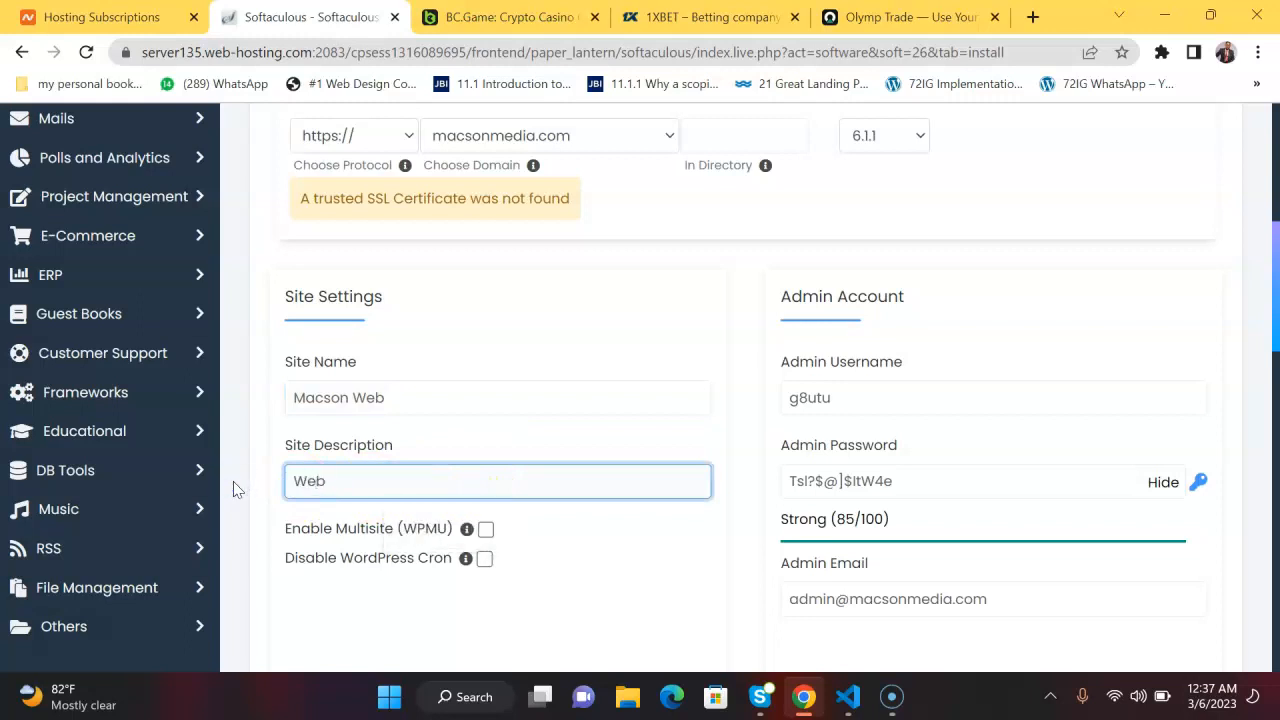
type("site ")
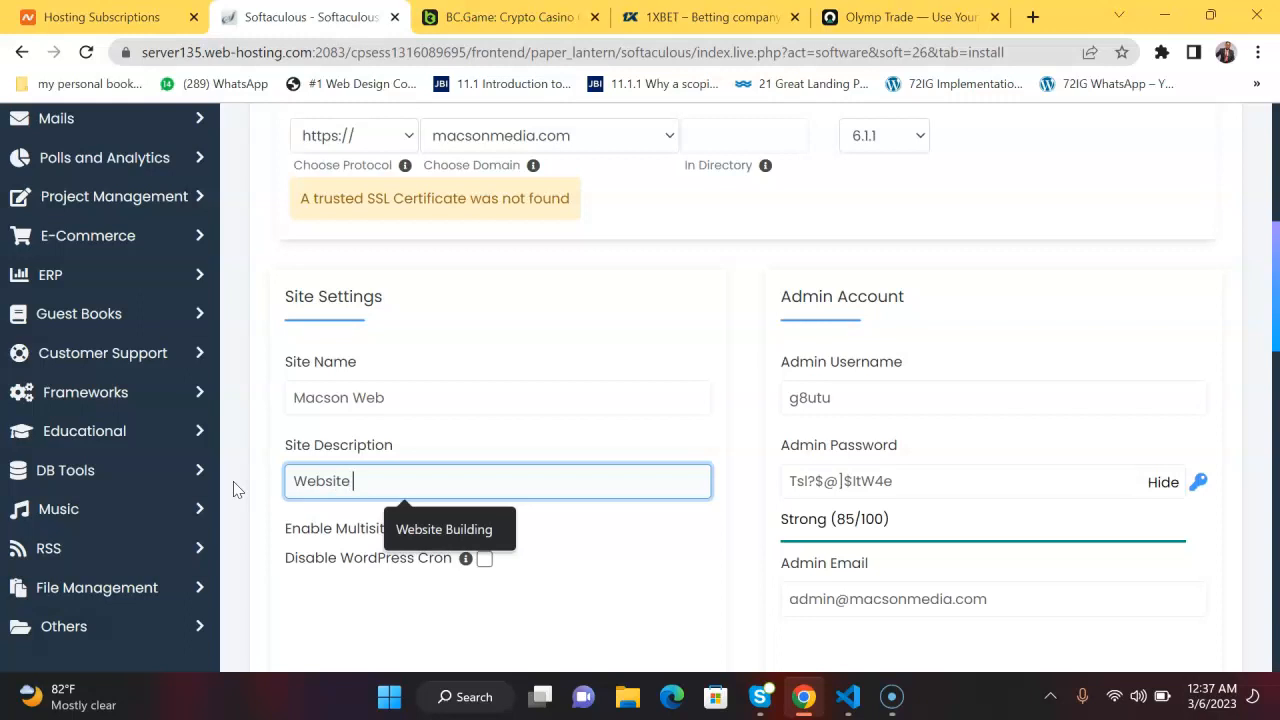
type("Design")
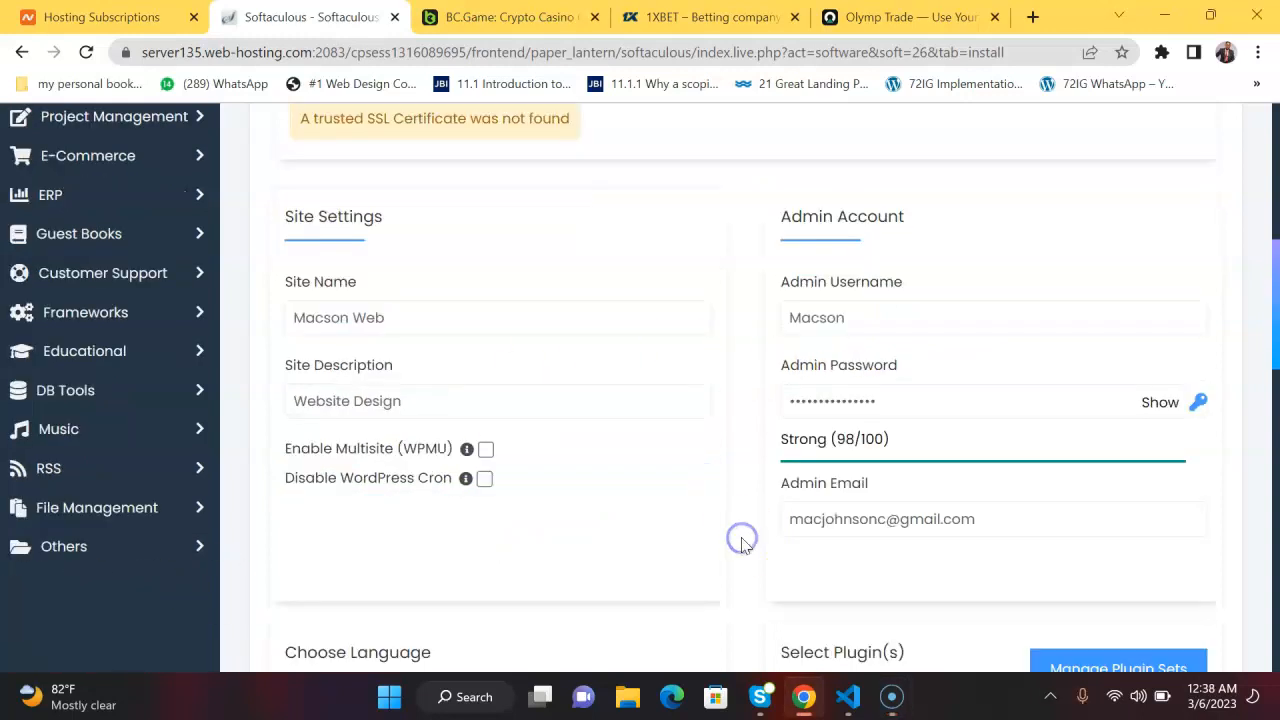
Look over the remaining installation settings and fill in the e-mail address that receives the installation details.
scroll(741, 545, "up", 3)
scroll(741, 545, "down", 4)
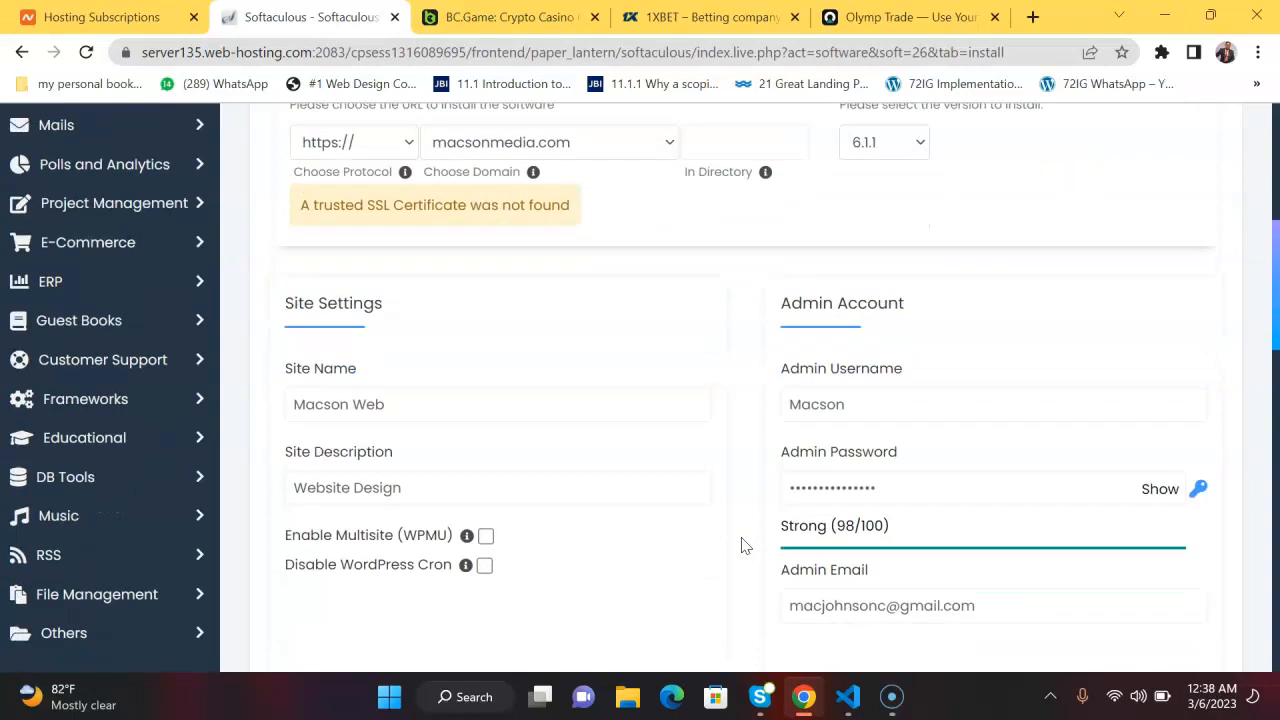
scroll(741, 545, "down", 8)
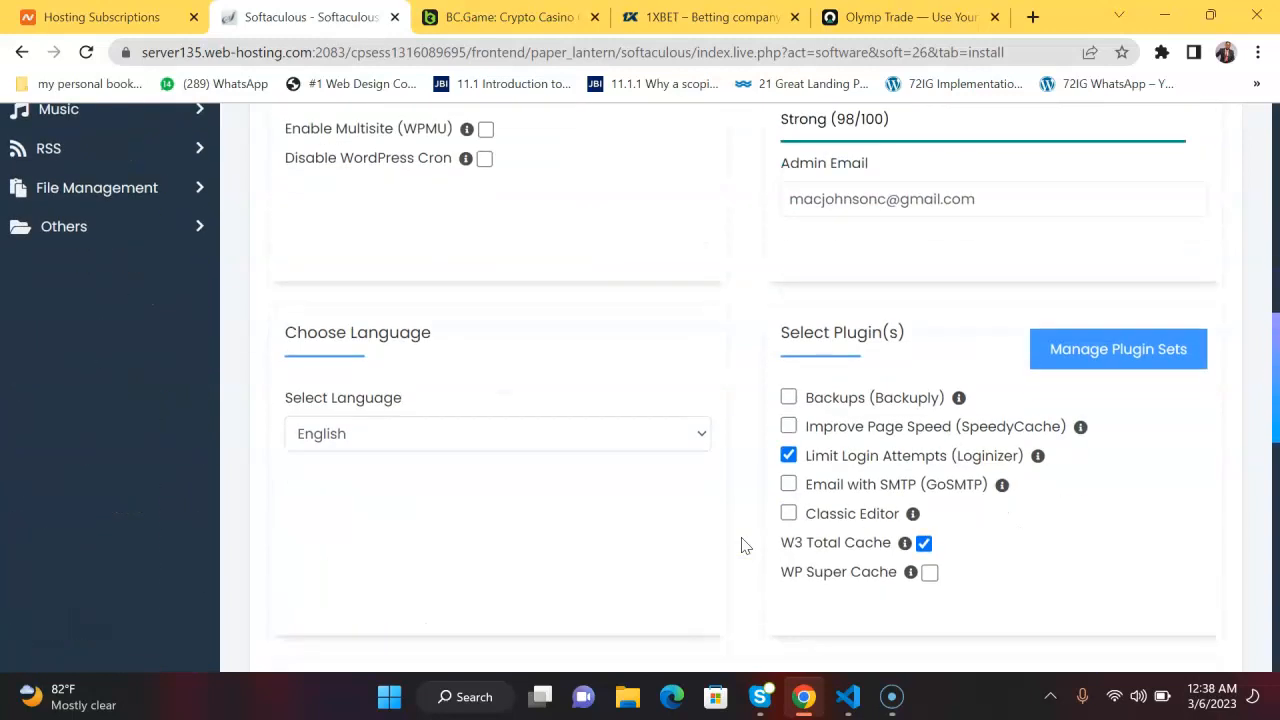
scroll(743, 545, "down", 5)
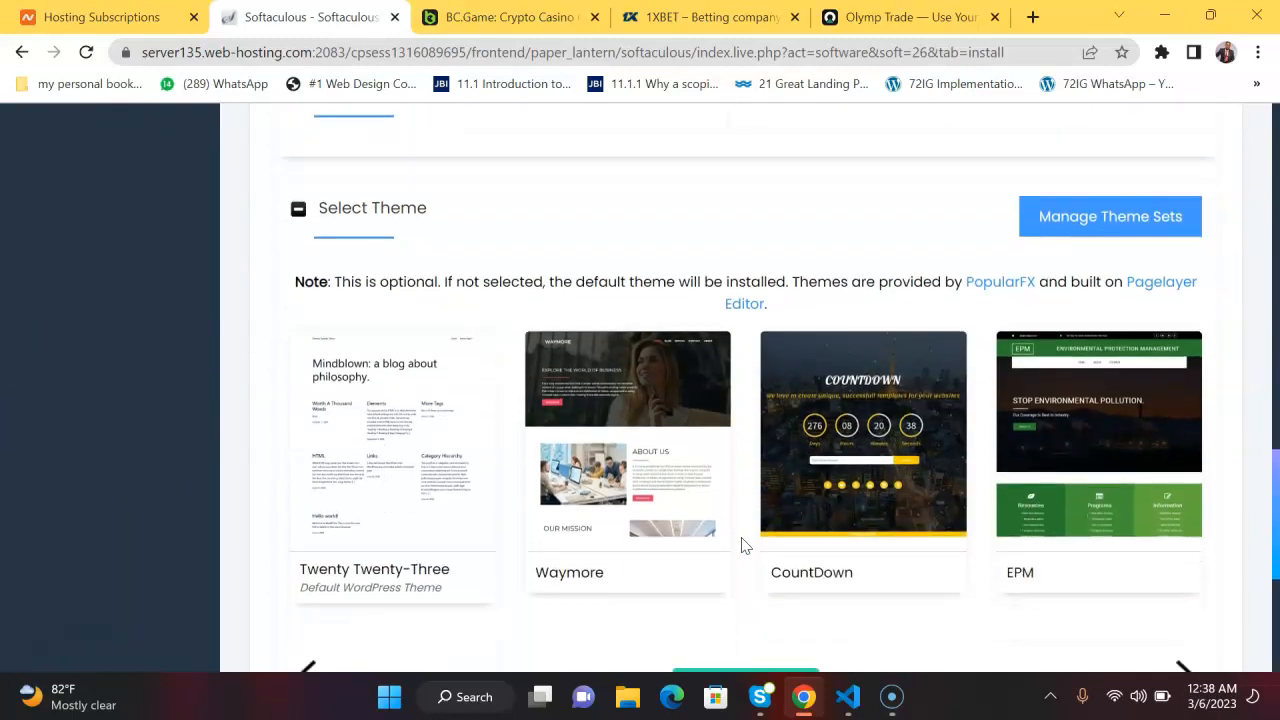
left_click(743, 522)
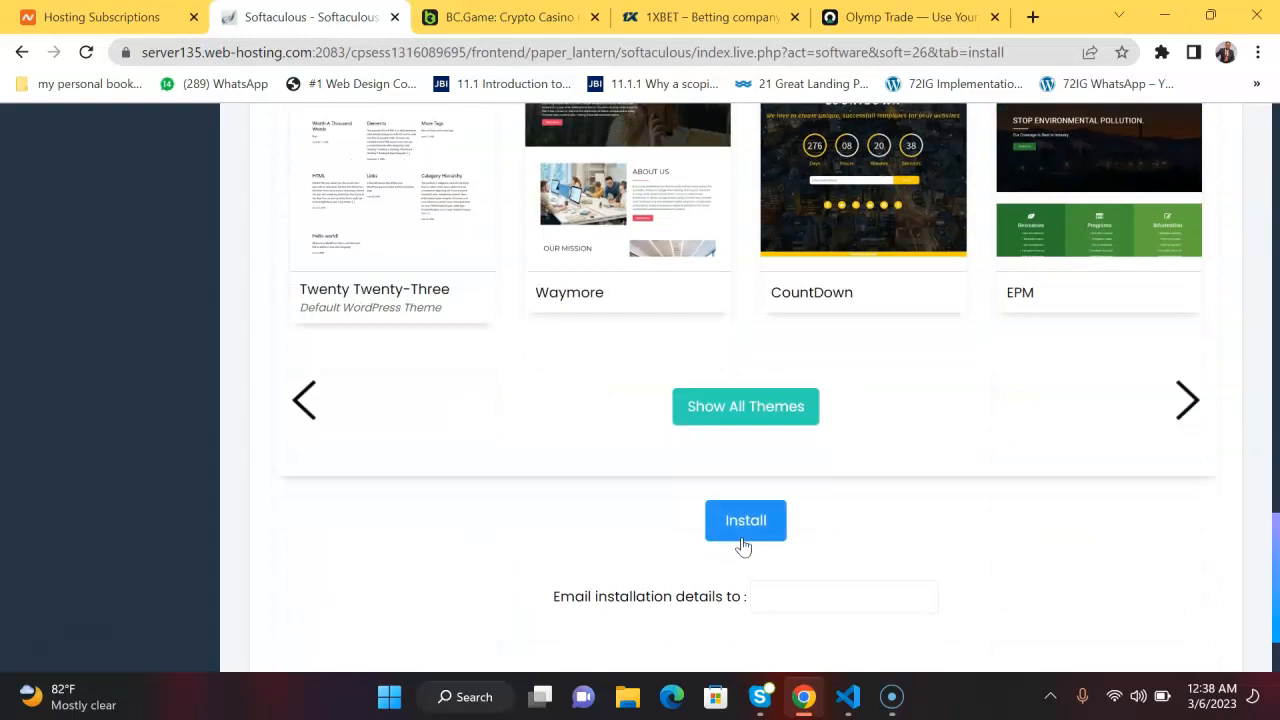
left_click(794, 549)
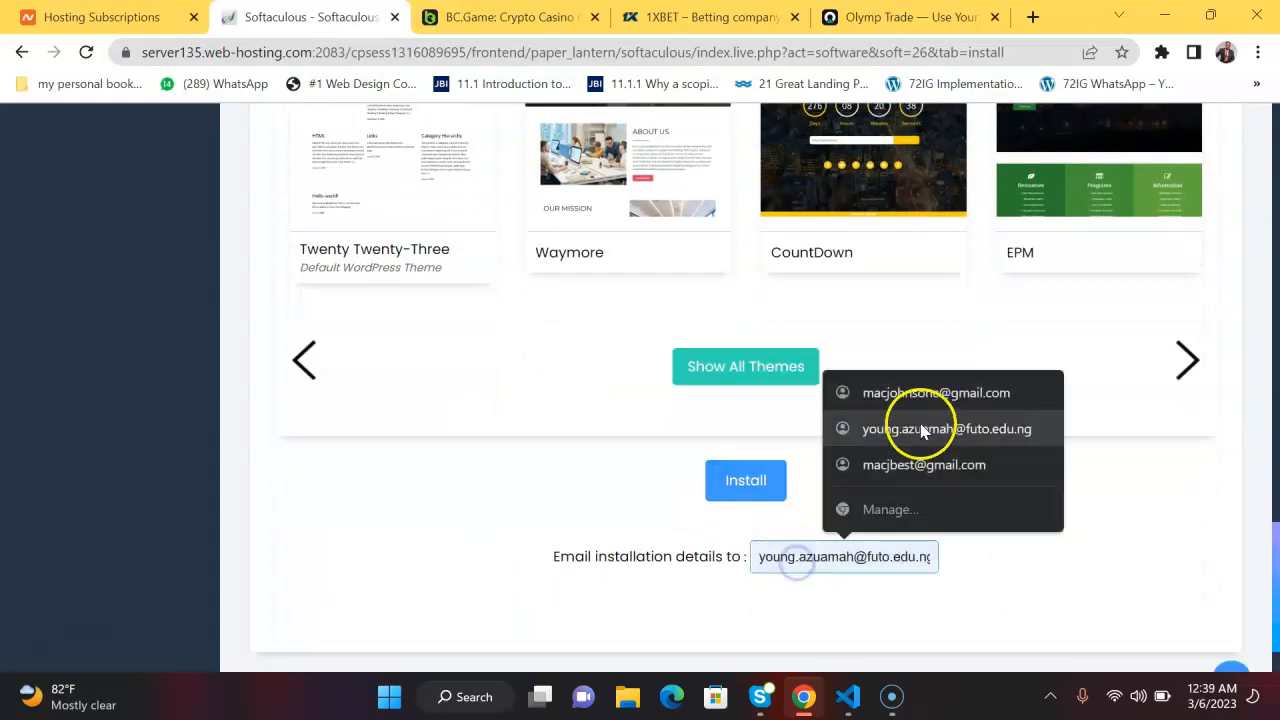
left_click(938, 396)
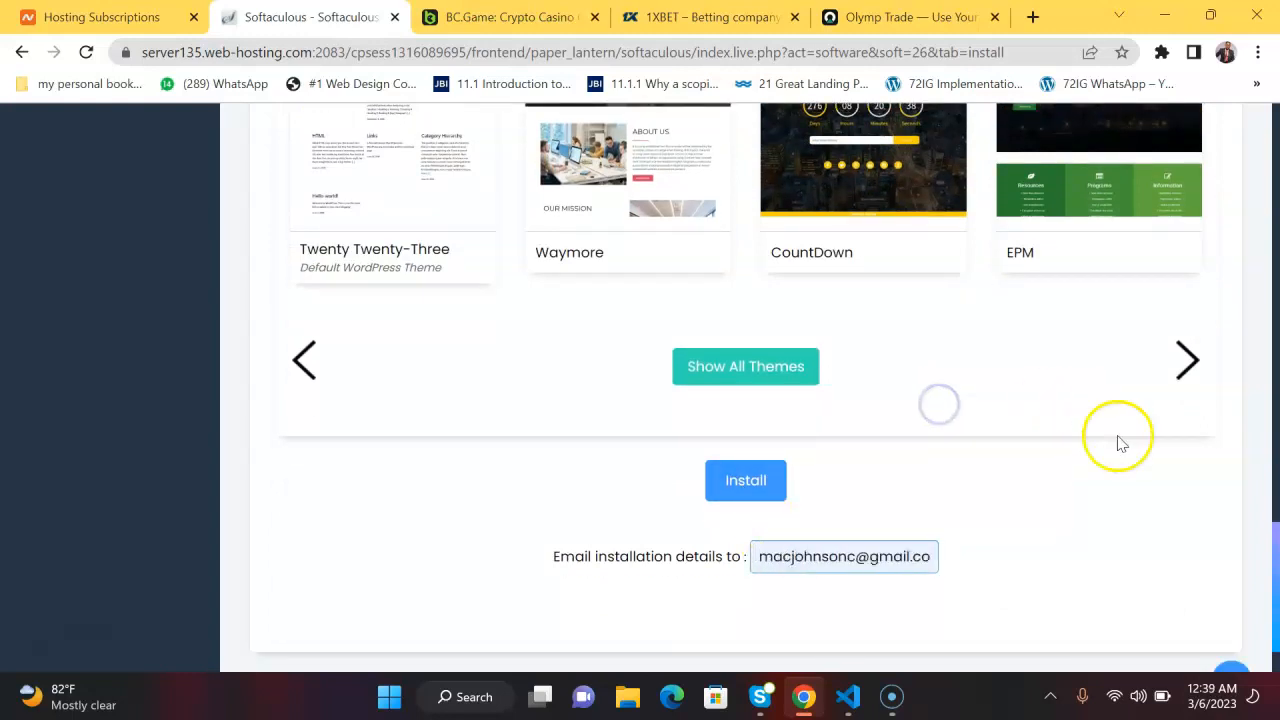
Review the installation form from the software setup down to the plugin selection and keep waiting for the unresponsive page.
left_click_drag(1274, 600, 1243, 237)
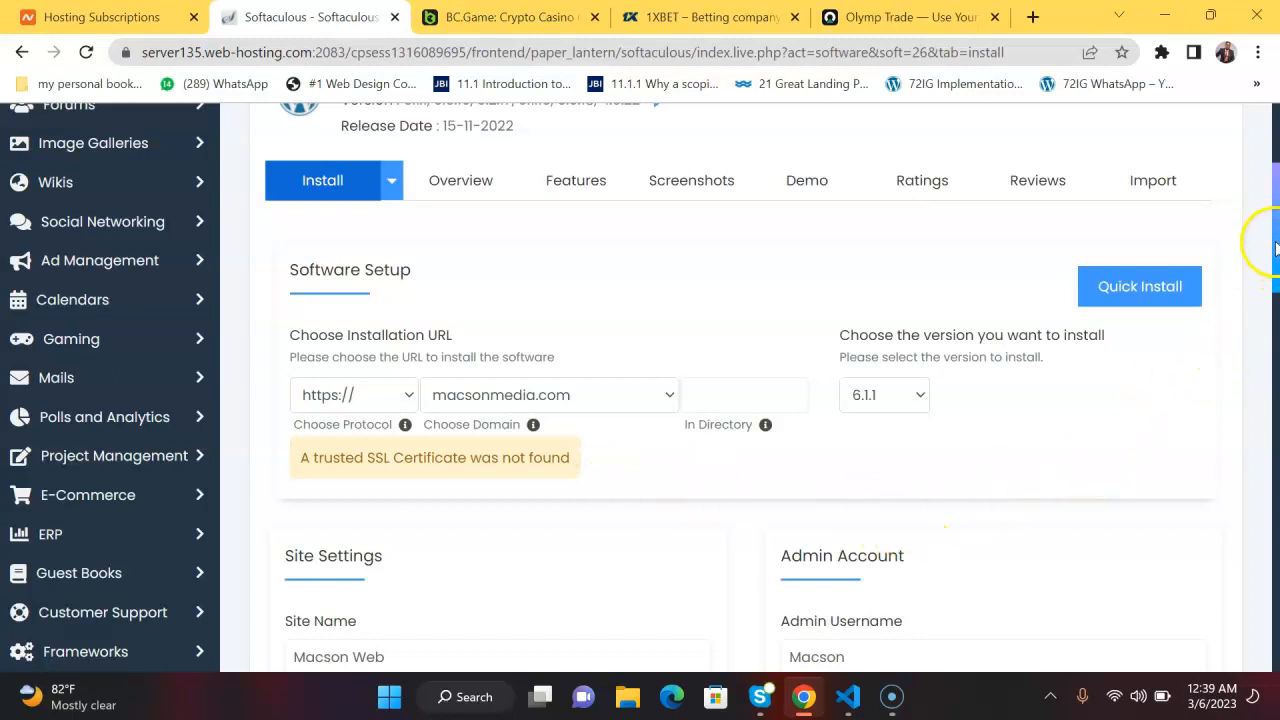
left_click_drag(1275, 252, 1275, 450)
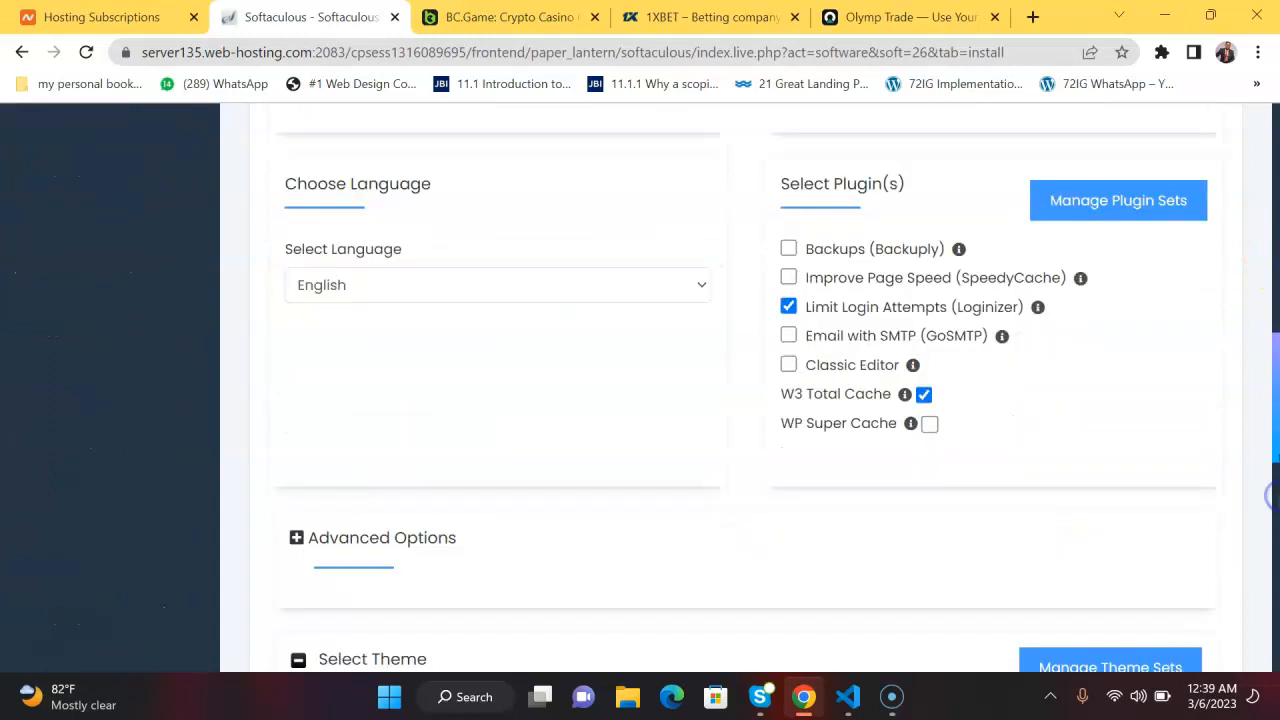
left_click(955, 516)
left_click(727, 481)
left_click_drag(1278, 383, 1226, 315)
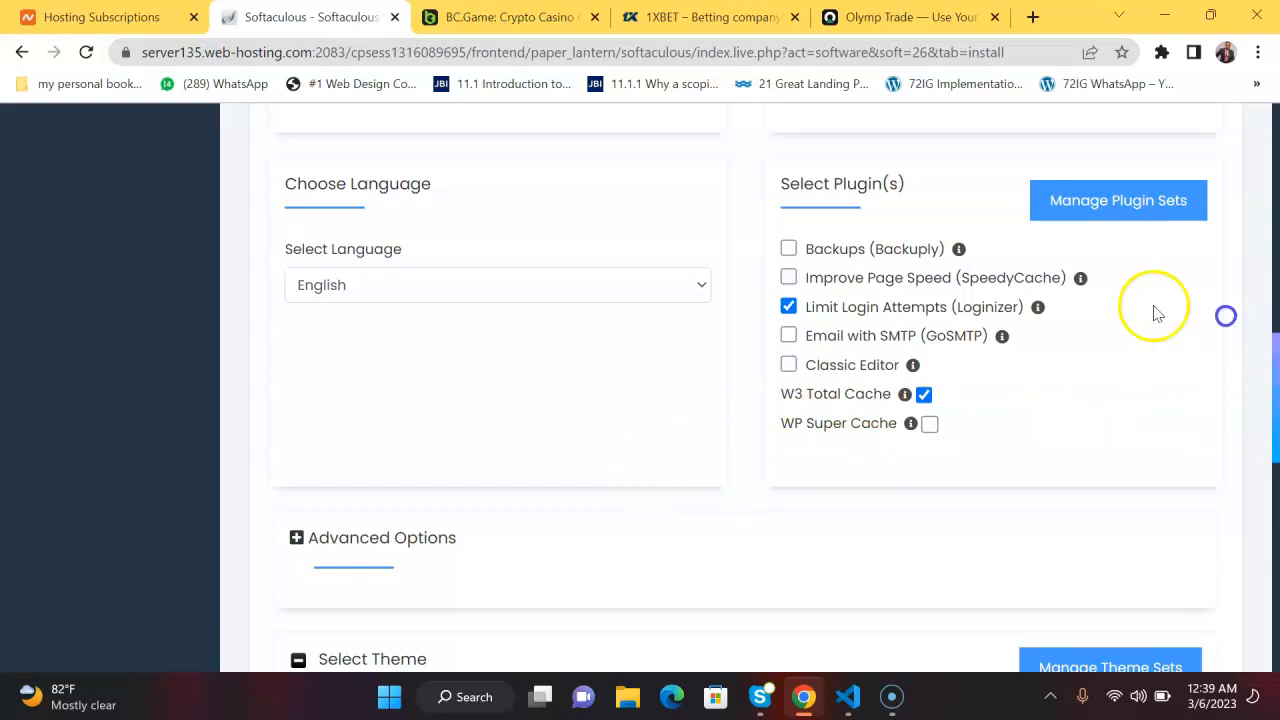
left_click(692, 415)
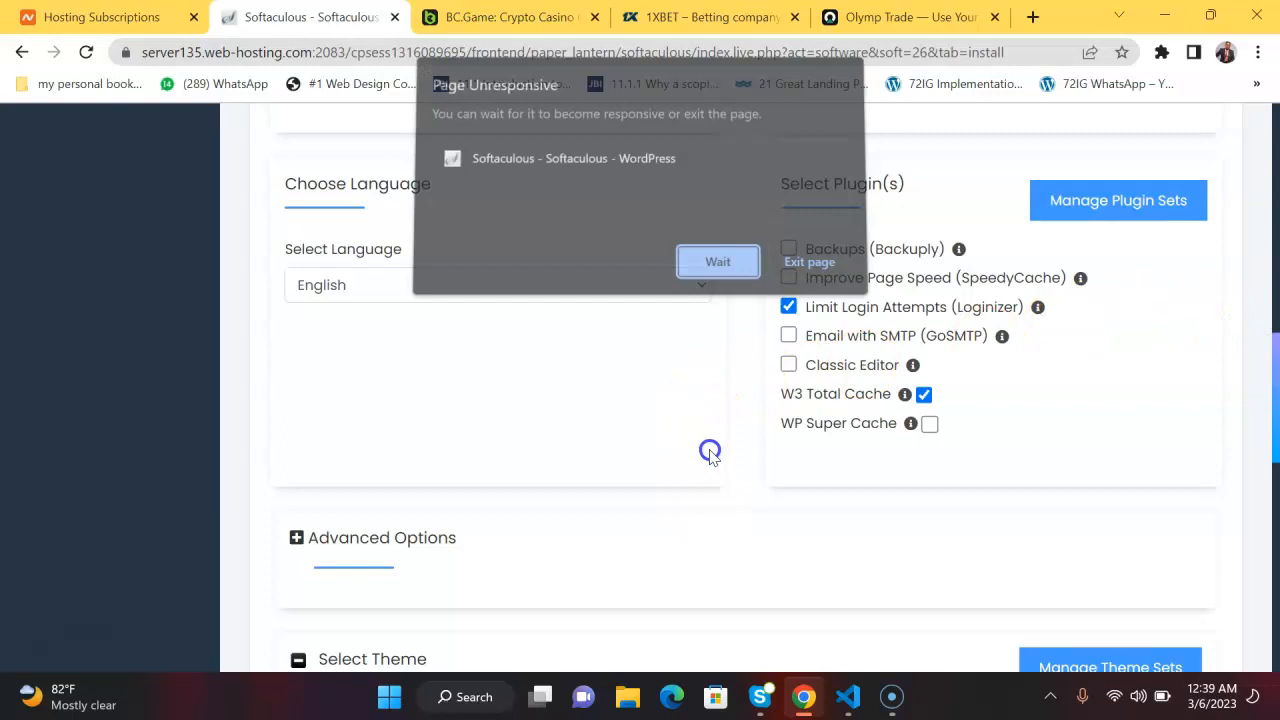
left_click(710, 269)
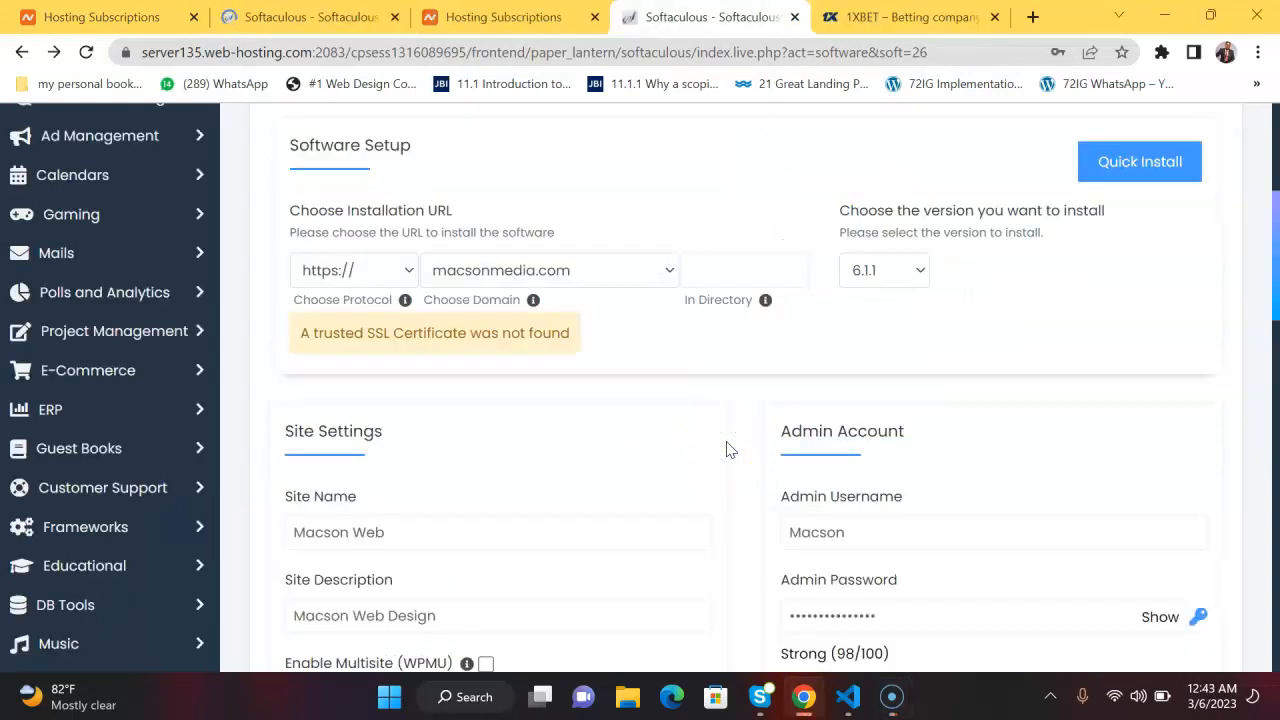
Review the completed settings for macsonmedia.com from the software setup to the theme selection and run the WordPress 6.1.1 installation.
scroll(728, 450, "up", 3)
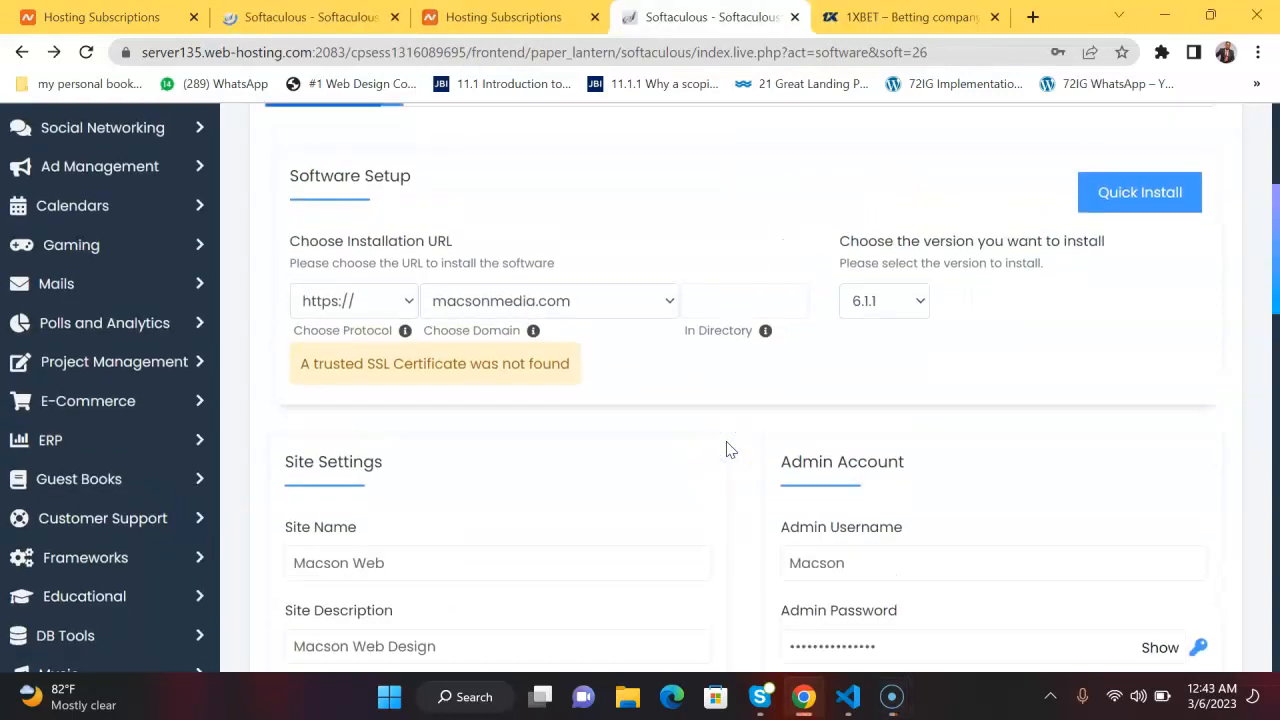
scroll(728, 450, "down", 3)
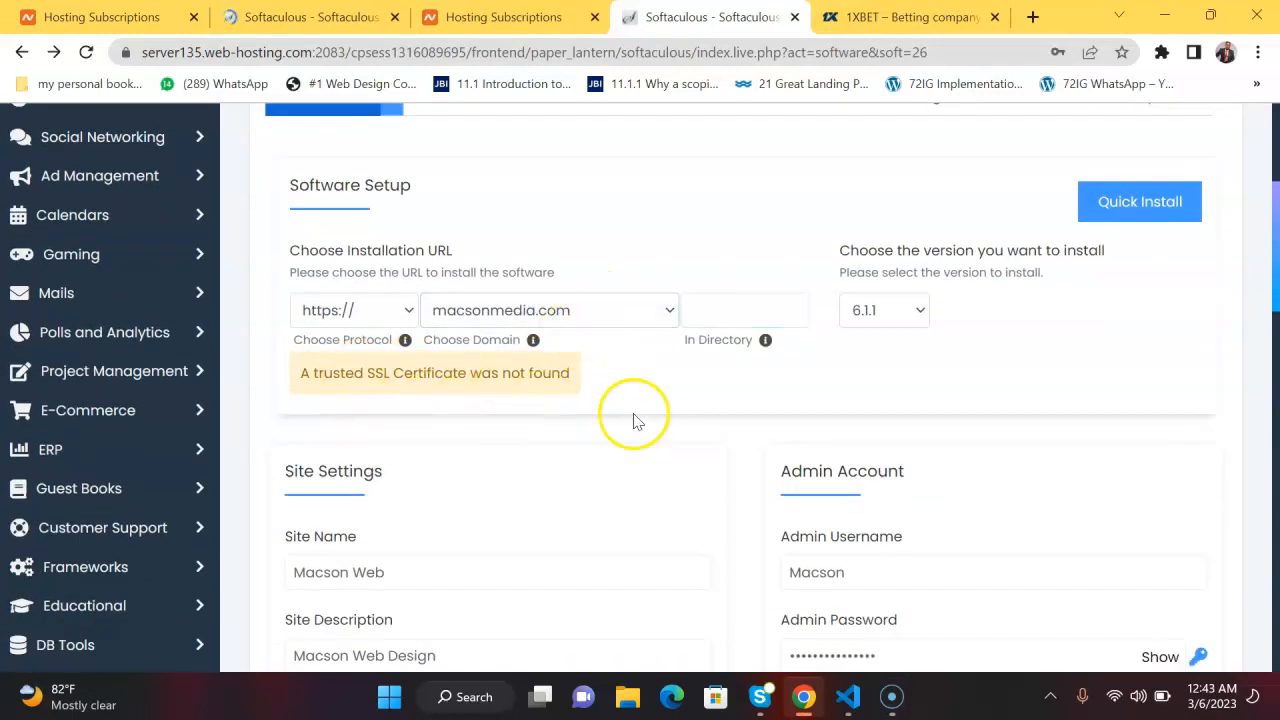
scroll(710, 478, "down", 3)
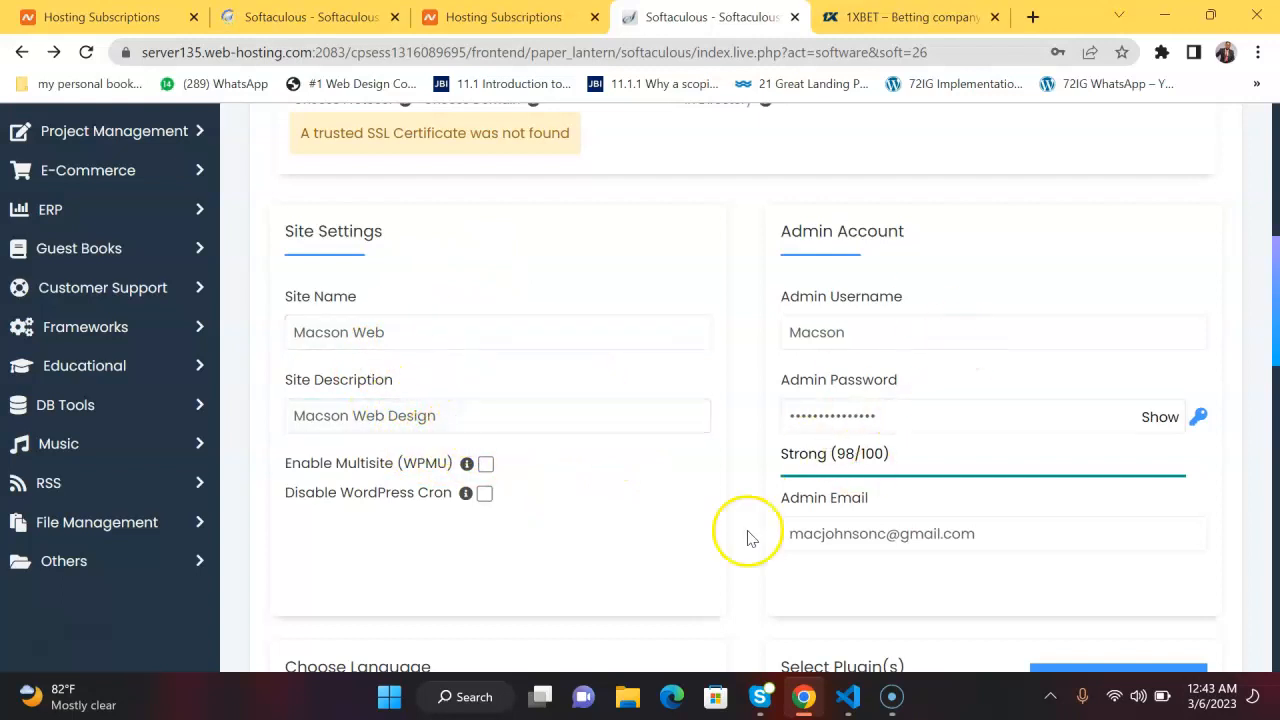
scroll(745, 560, "down", 3)
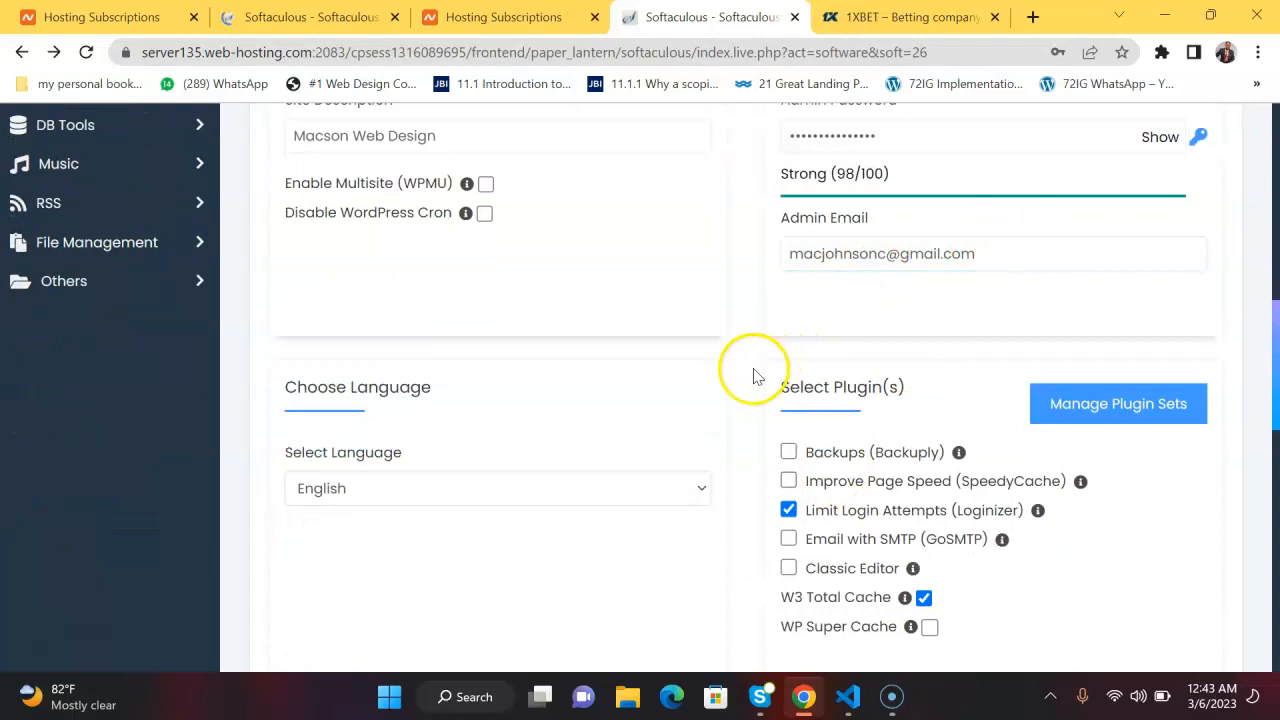
scroll(755, 374, "down", 8)
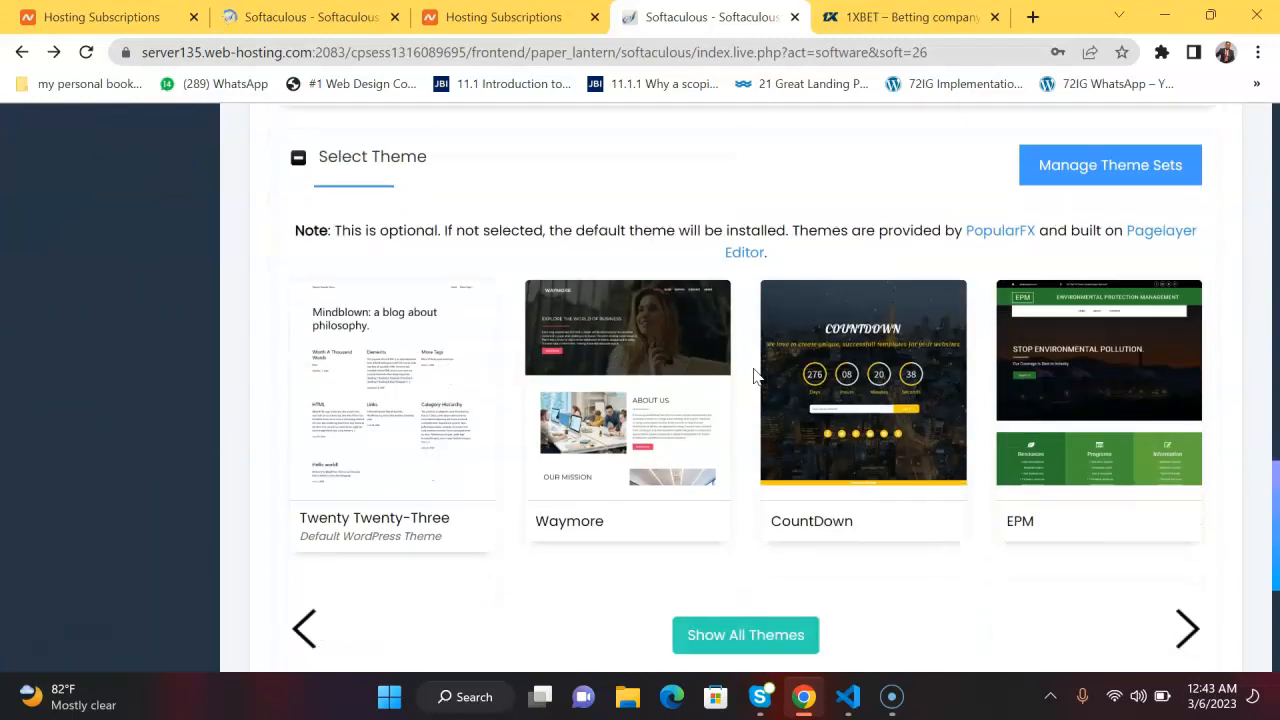
scroll(755, 374, "down", 3)
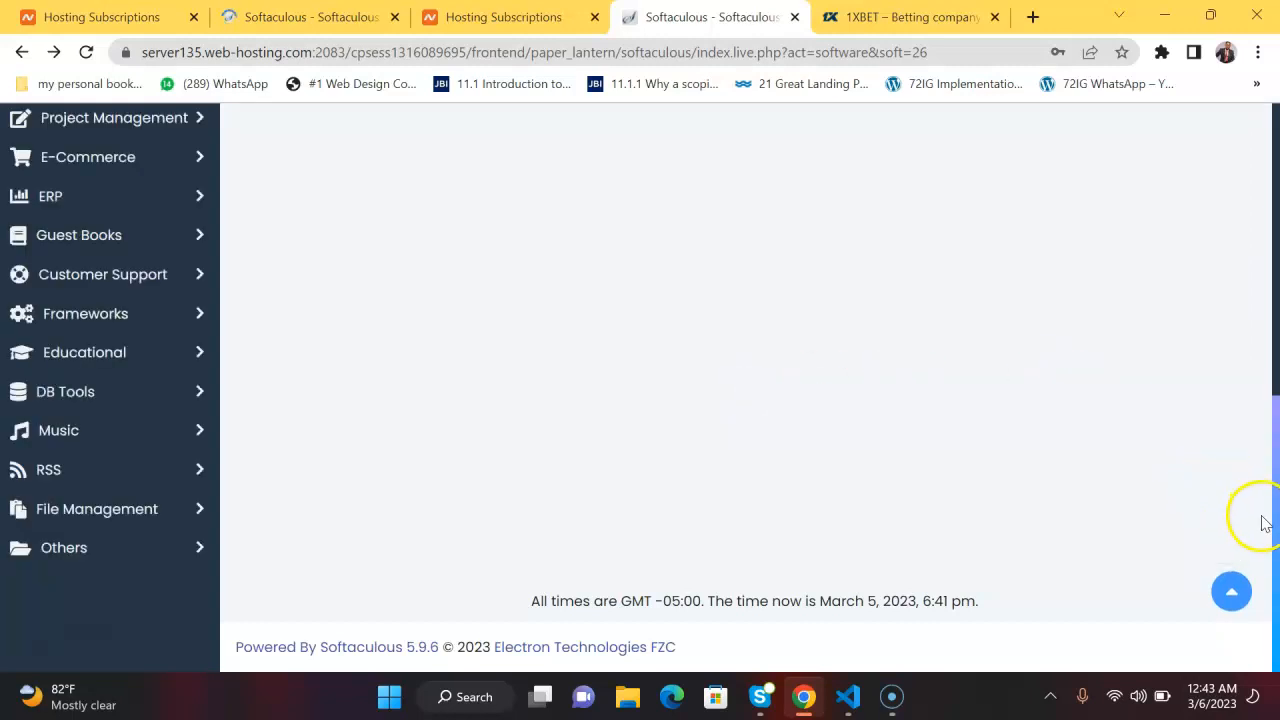
left_click_drag(1277, 548, 1260, 238)
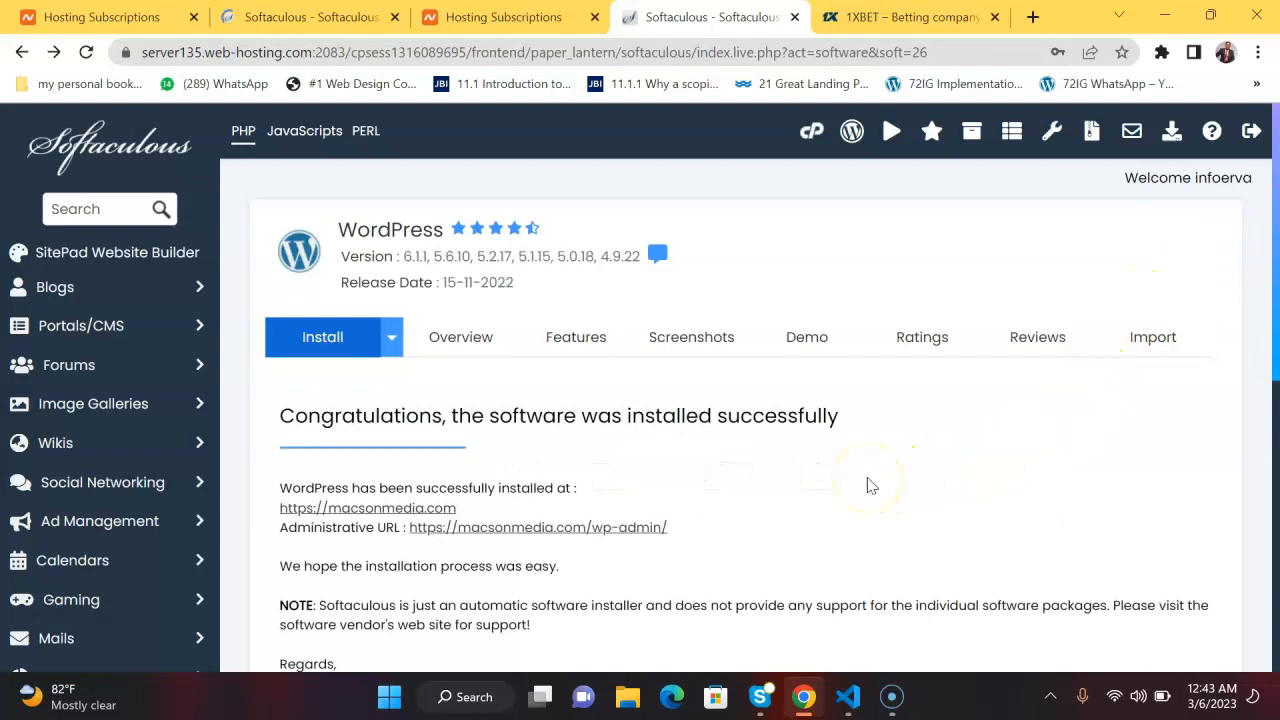
Open the newly installed macsonmedia.com site from the installation summary in a new browser tab.
scroll(868, 486, "down", 1)
scroll(868, 486, "down", 2)
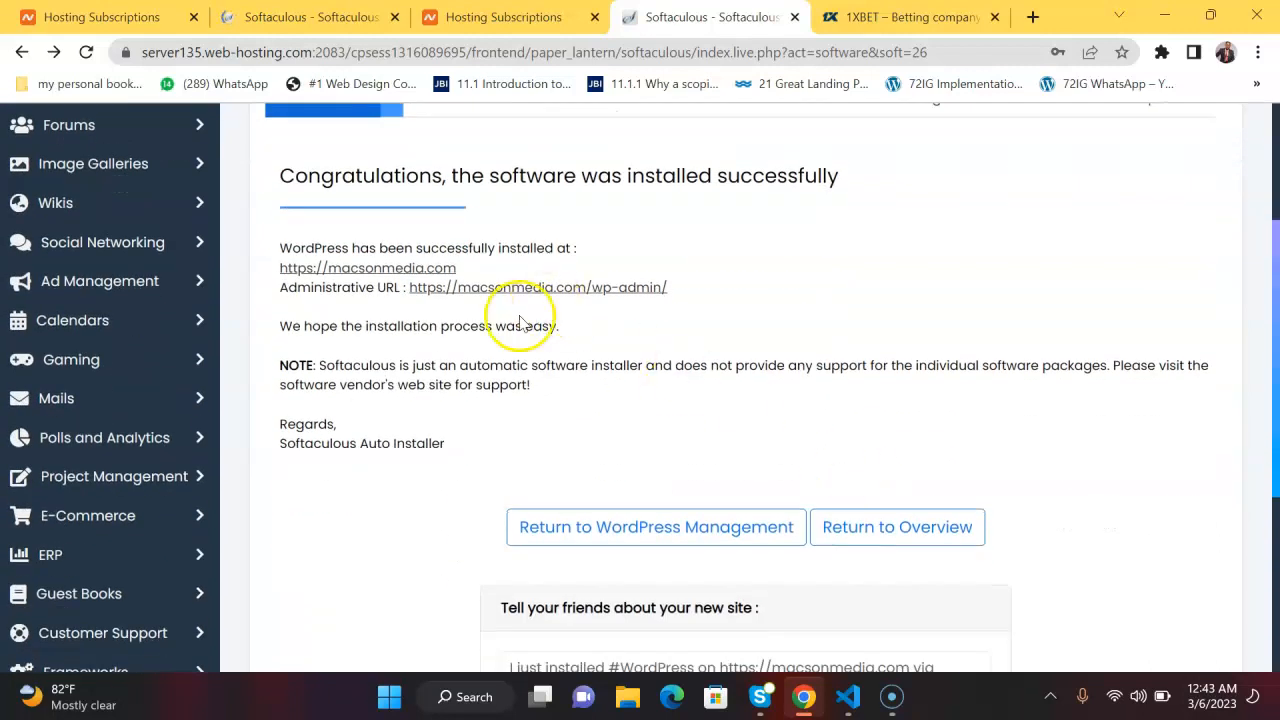
right_click(362, 270)
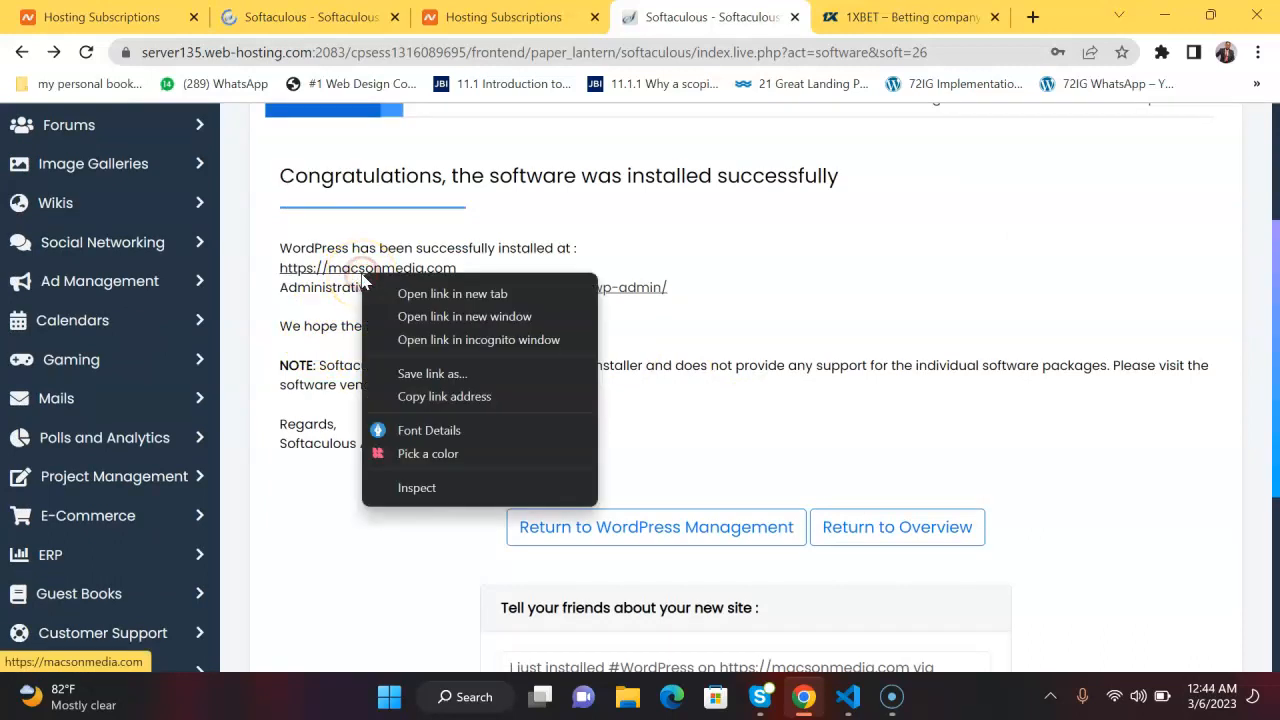
left_click(418, 294)
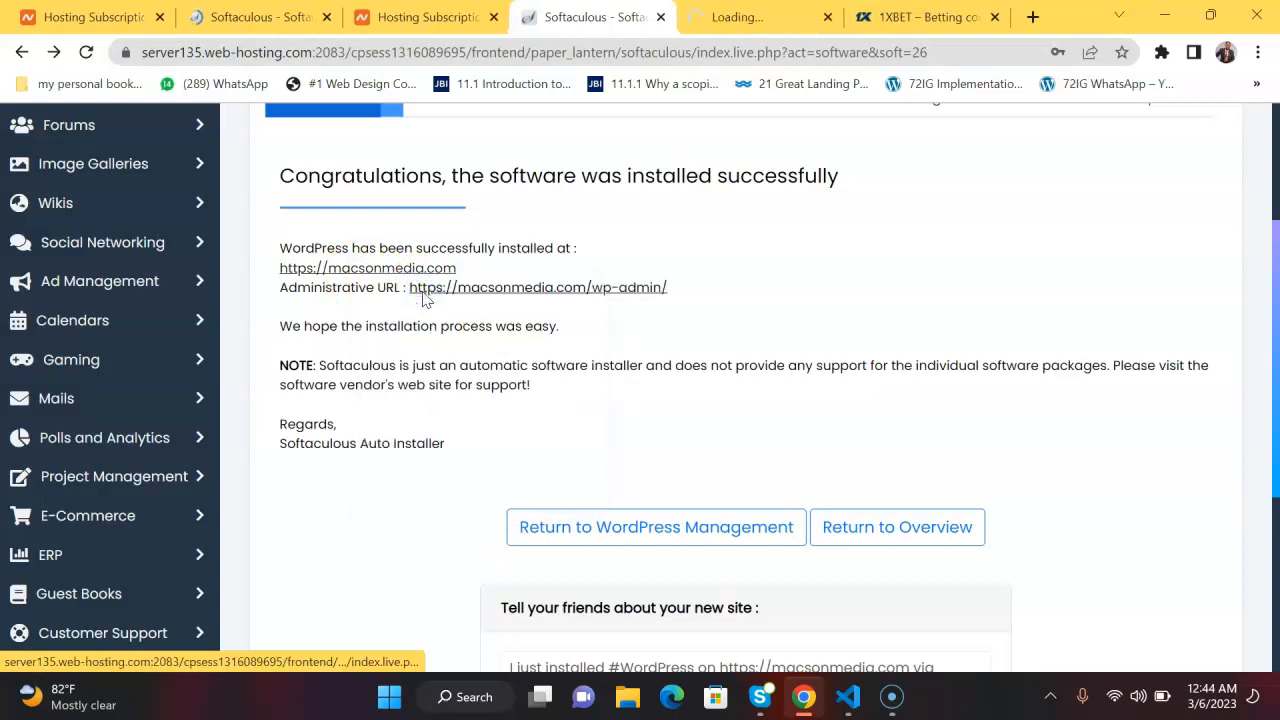
Open the site's administrative URL, macsonmedia.com/wp-admin, in another new browser tab.
left_click(468, 290)
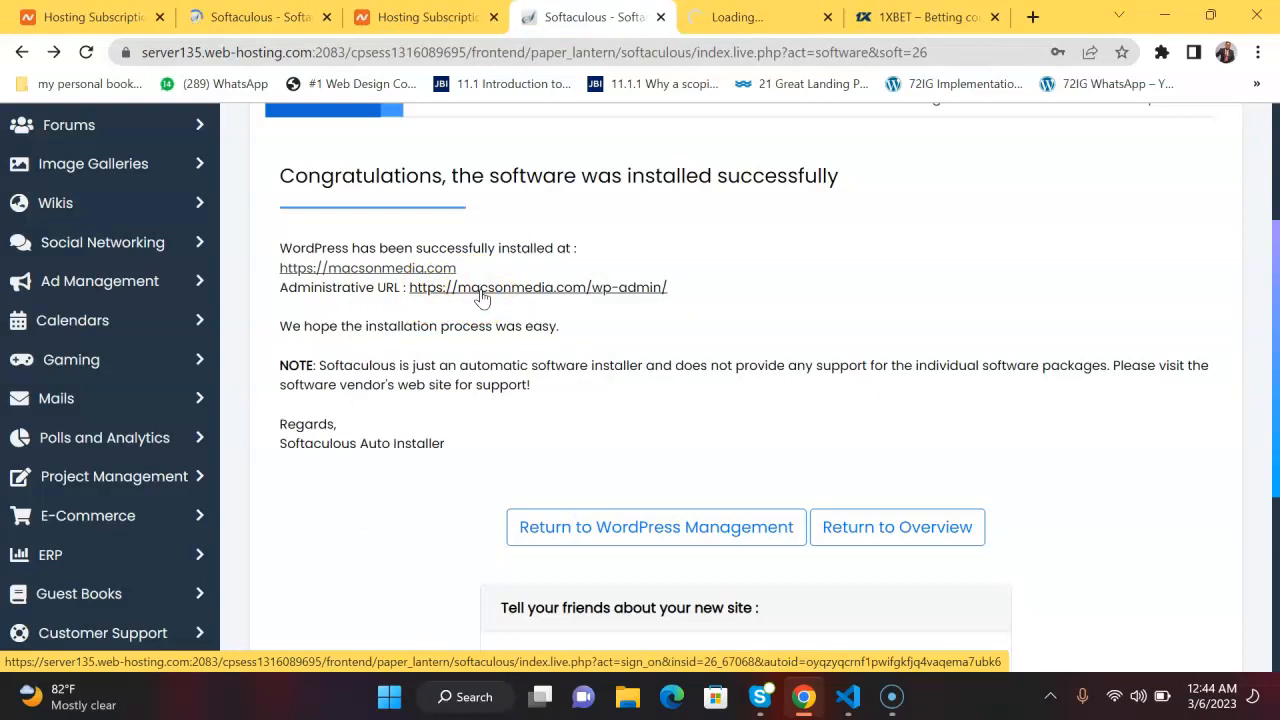
right_click(480, 290)
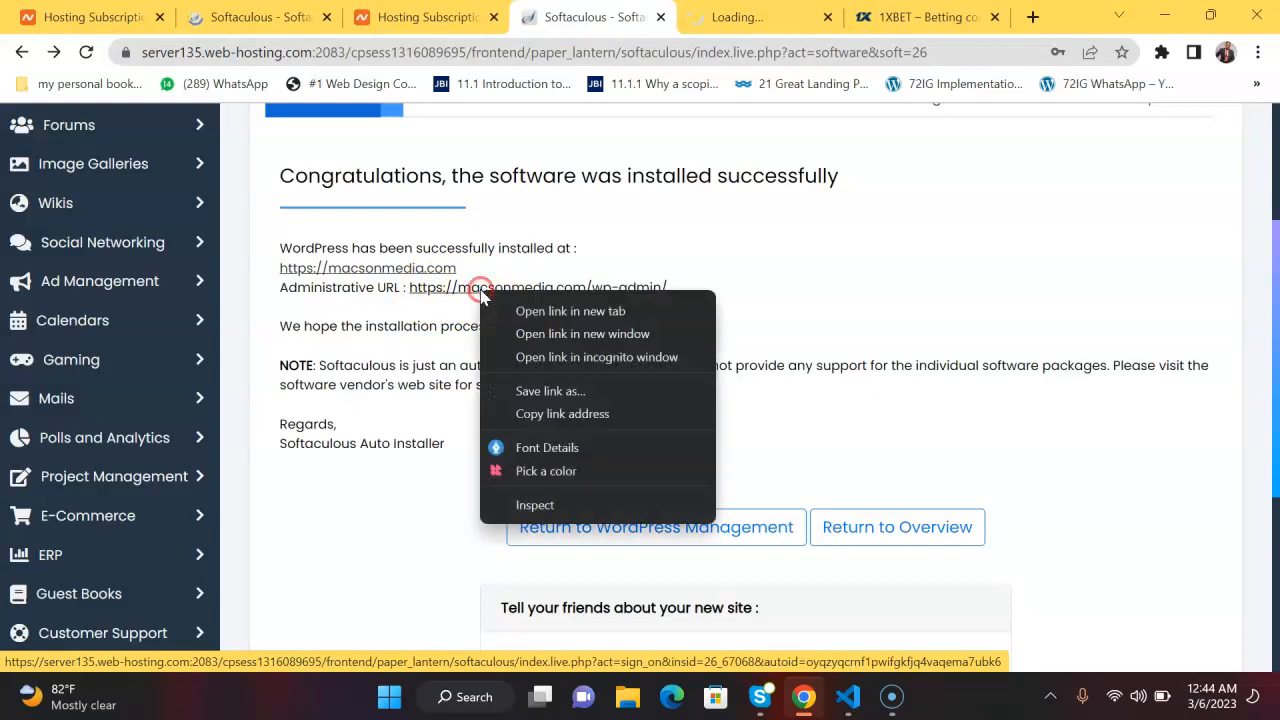
left_click(541, 313)
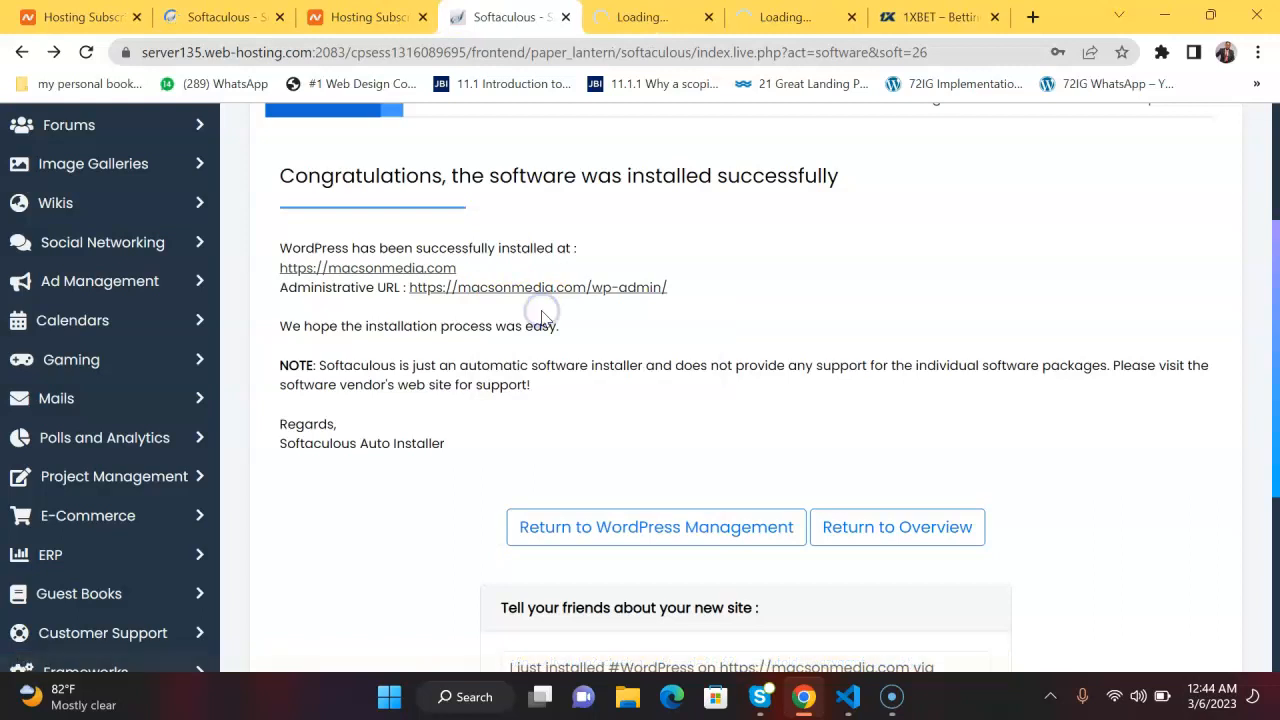
Check the loading macsonmedia.com front page and return to the Softaculous installation summary.
left_click(571, 162)
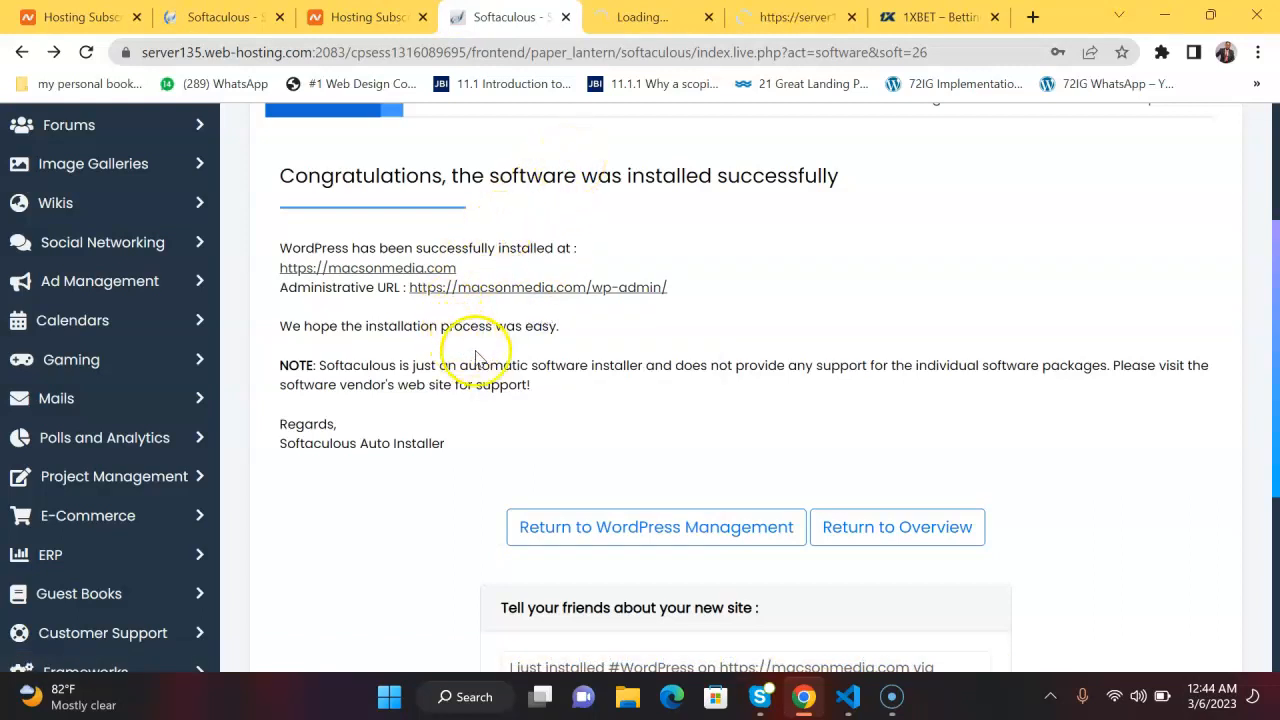
left_click(628, 20)
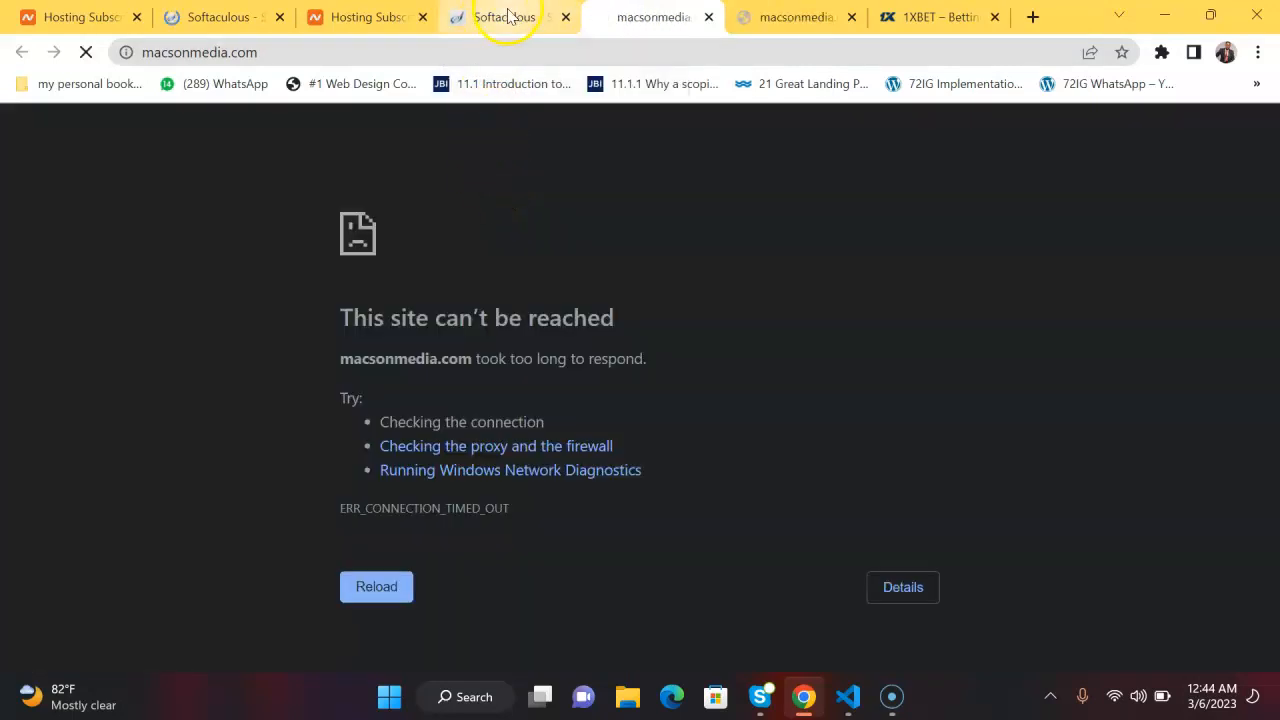
left_click(508, 16)
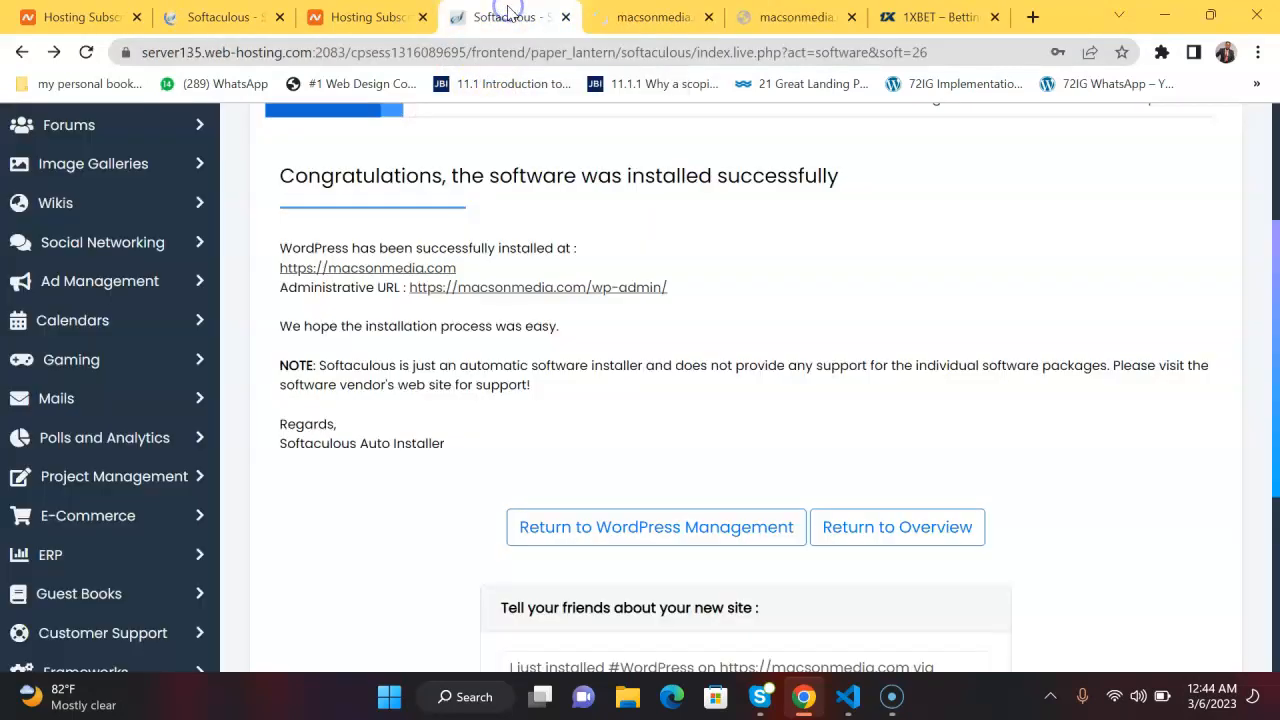